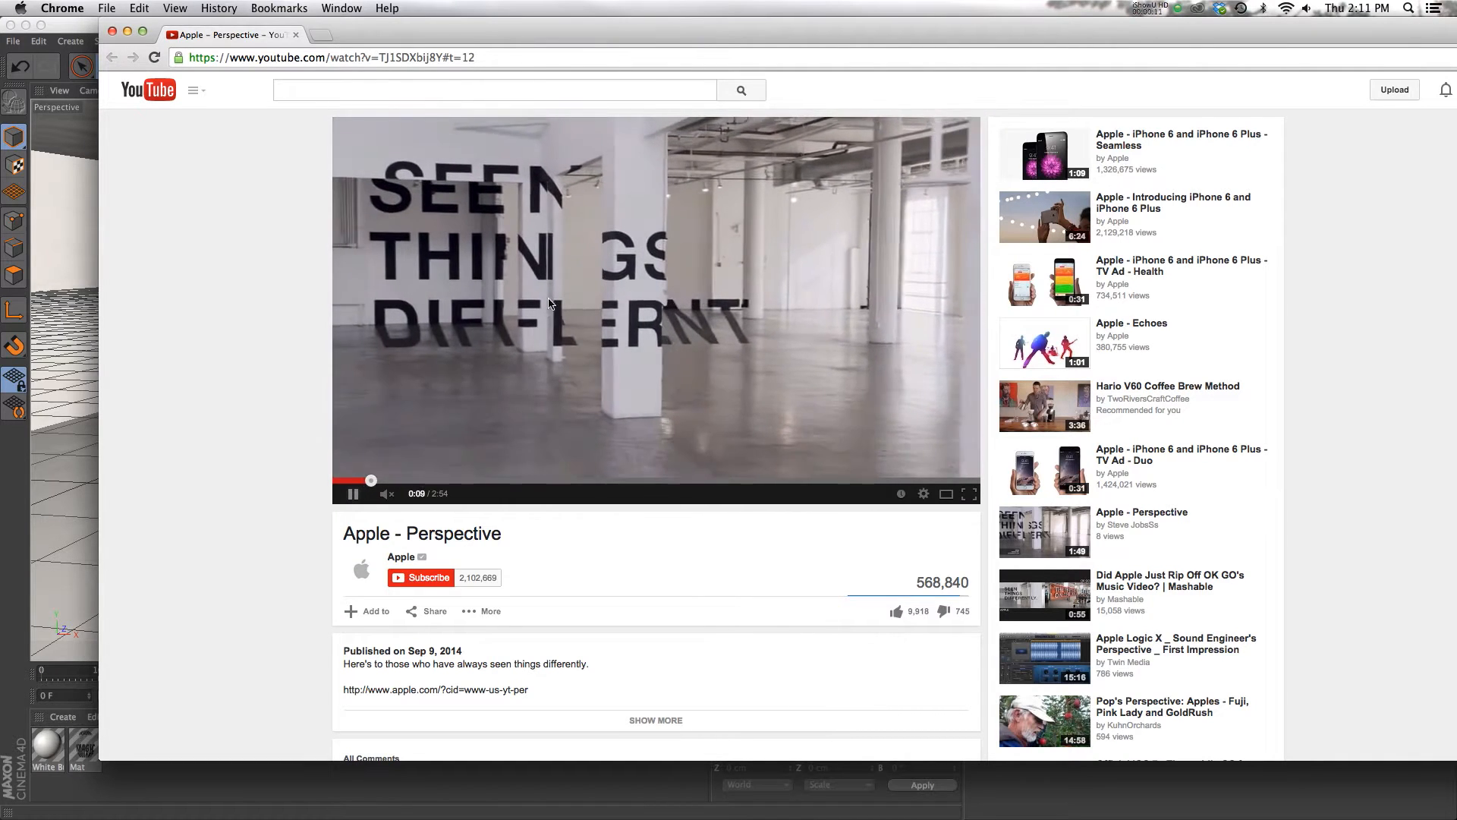
# Pause the Apple - Perspective reference video, review the WORK IS THE MAGIC BULLET artwork in Photoshop, and return to the Cinema 4D scene
pyautogui.click(353, 494)
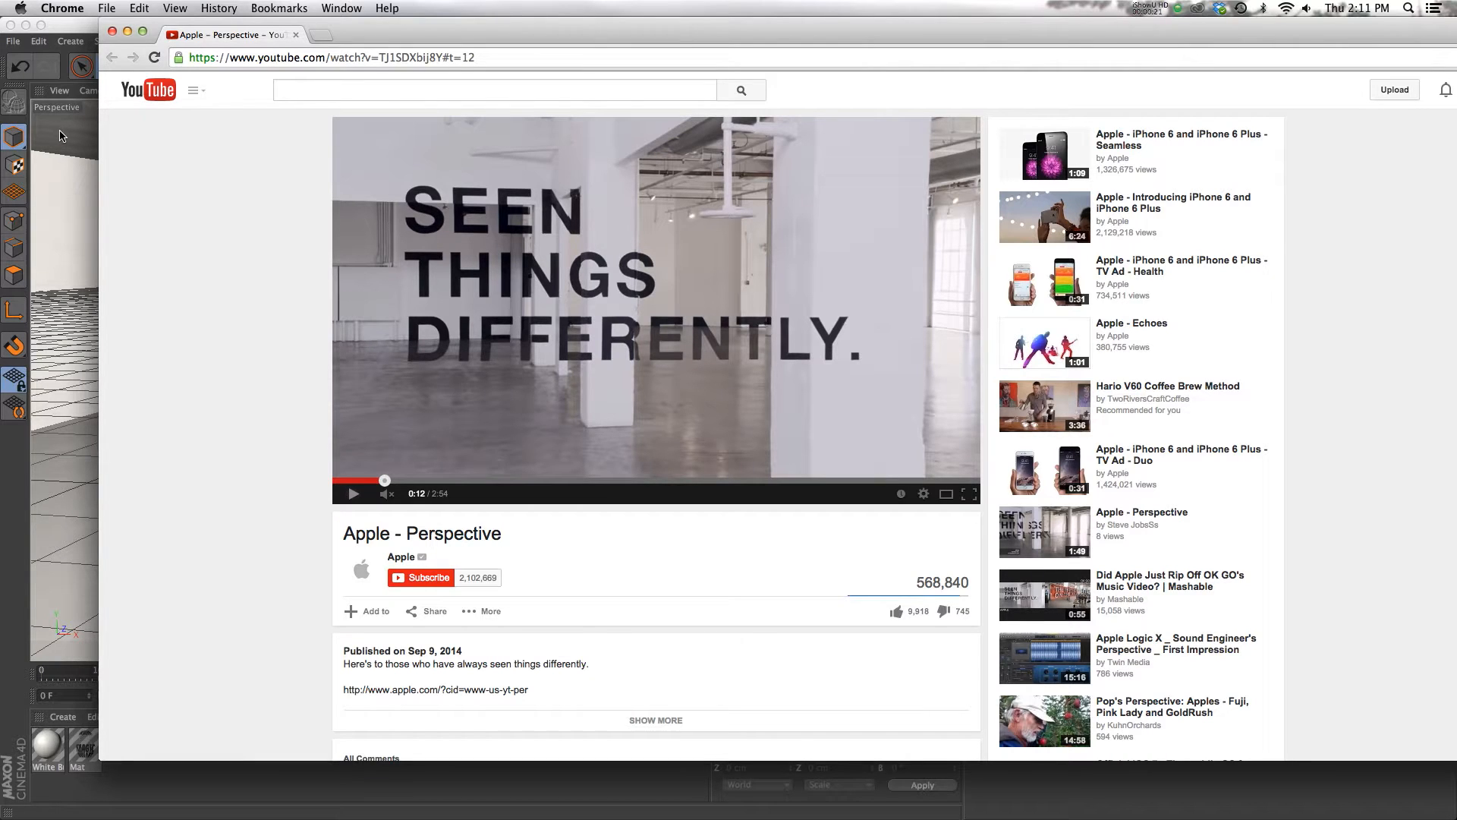
pyautogui.click(1456, 486)
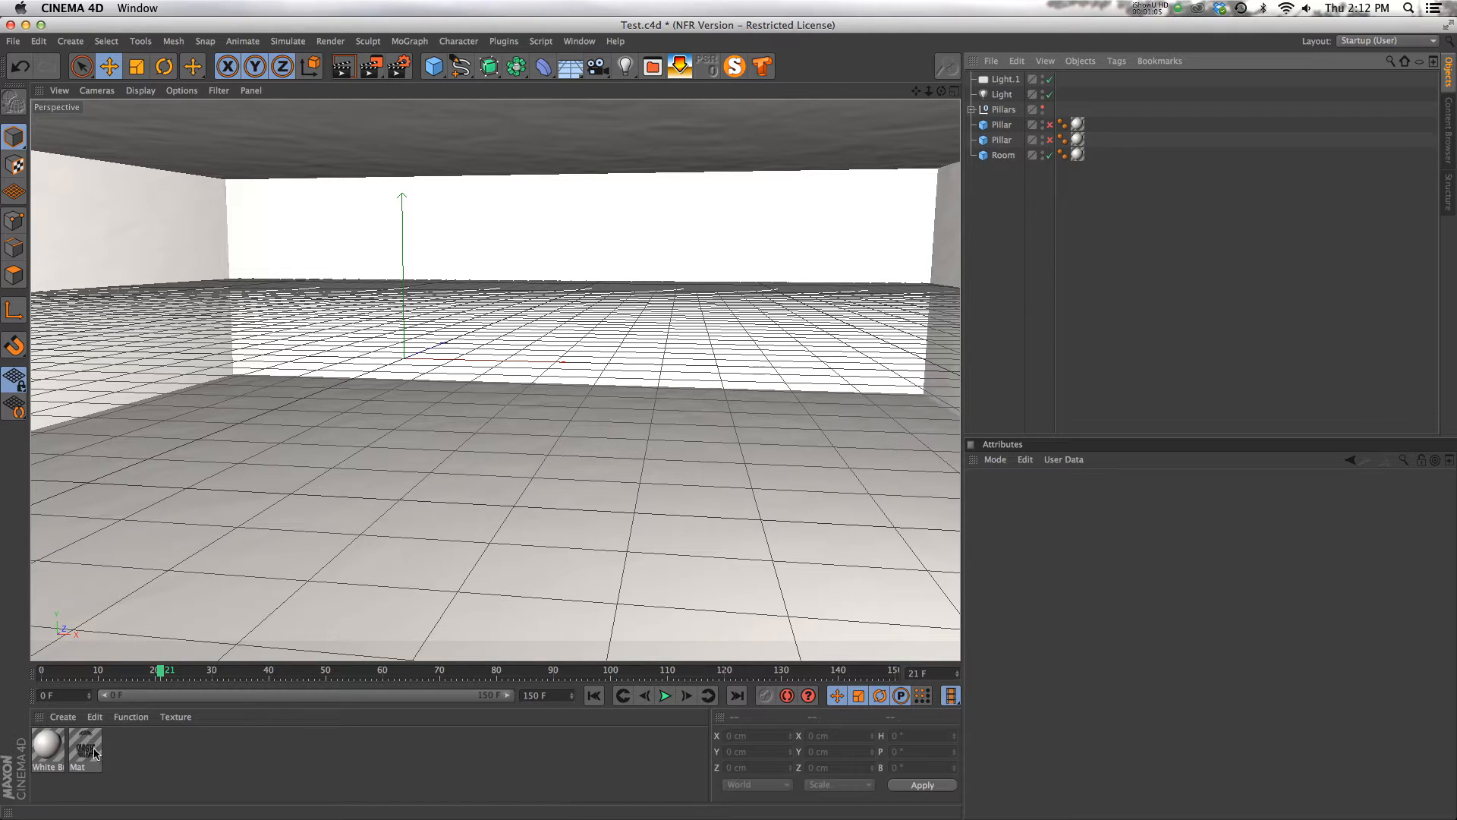
pyautogui.press('super+Tab')
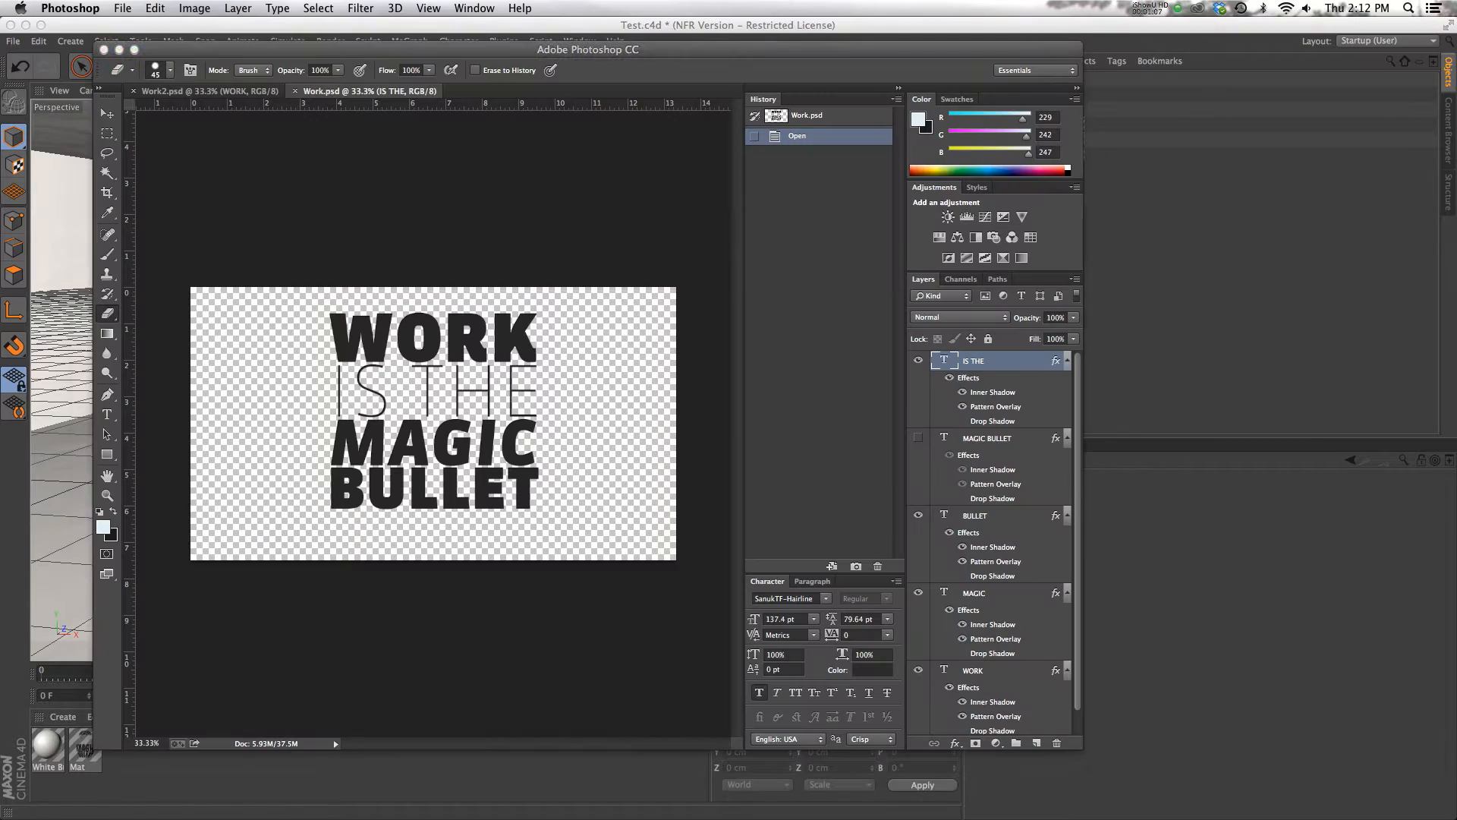
pyautogui.press('super+Tab')
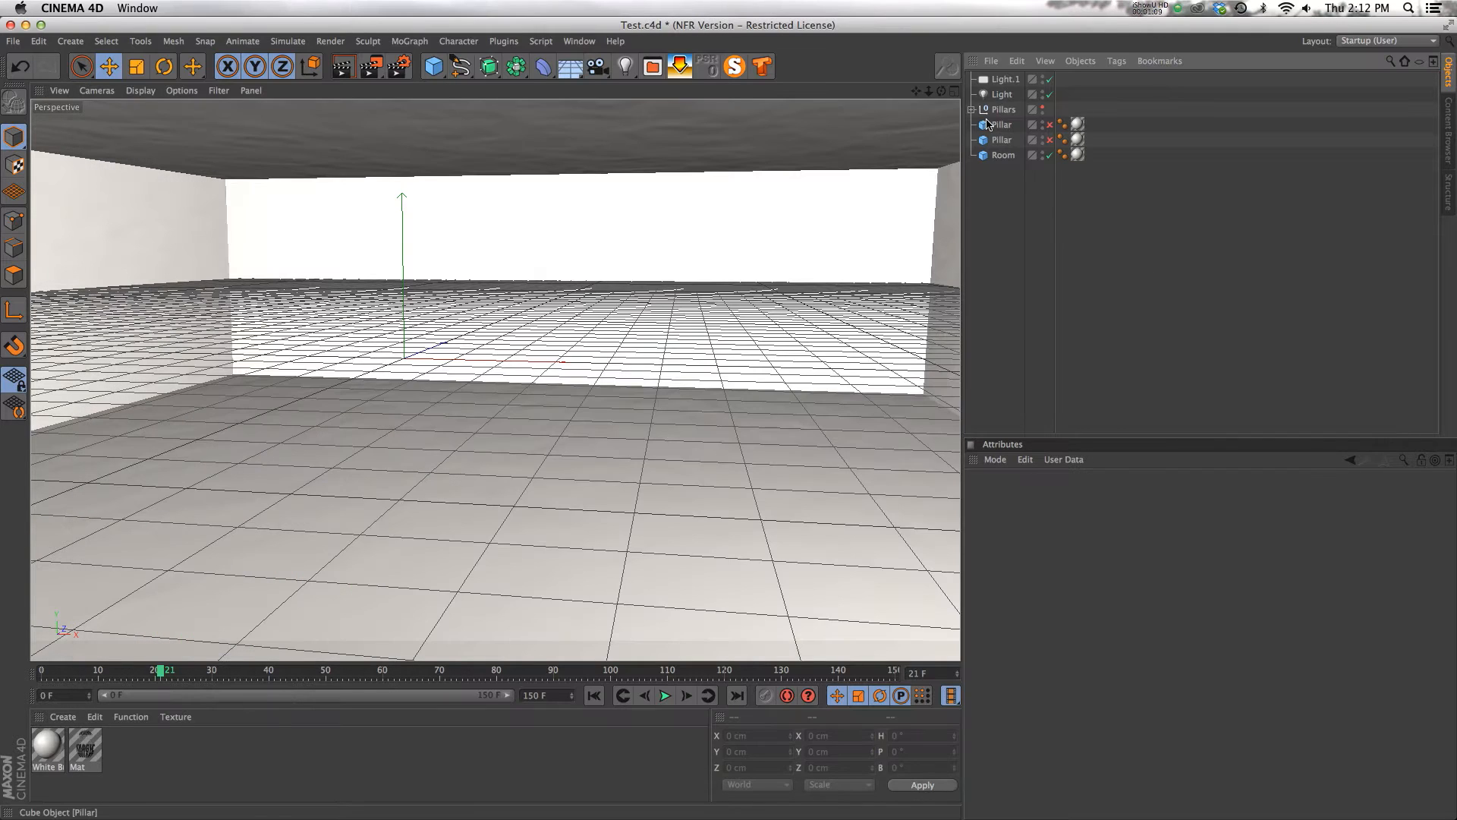
# Apply the Mat lettering material to the Room object and add a camera at the current view
pyautogui.click(1000, 155)
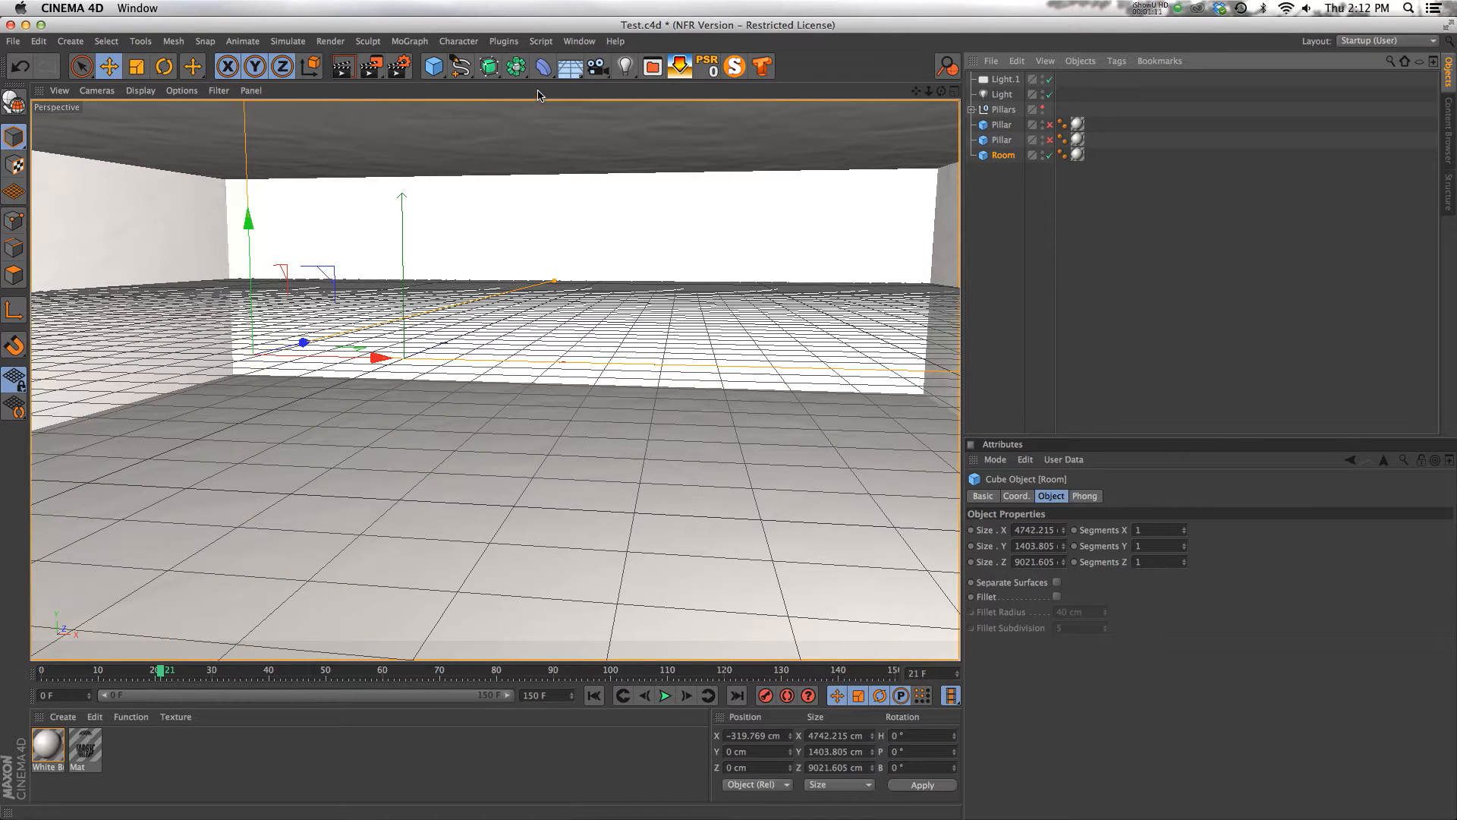
pyautogui.moveTo(90, 753); pyautogui.dragTo(687, 348)
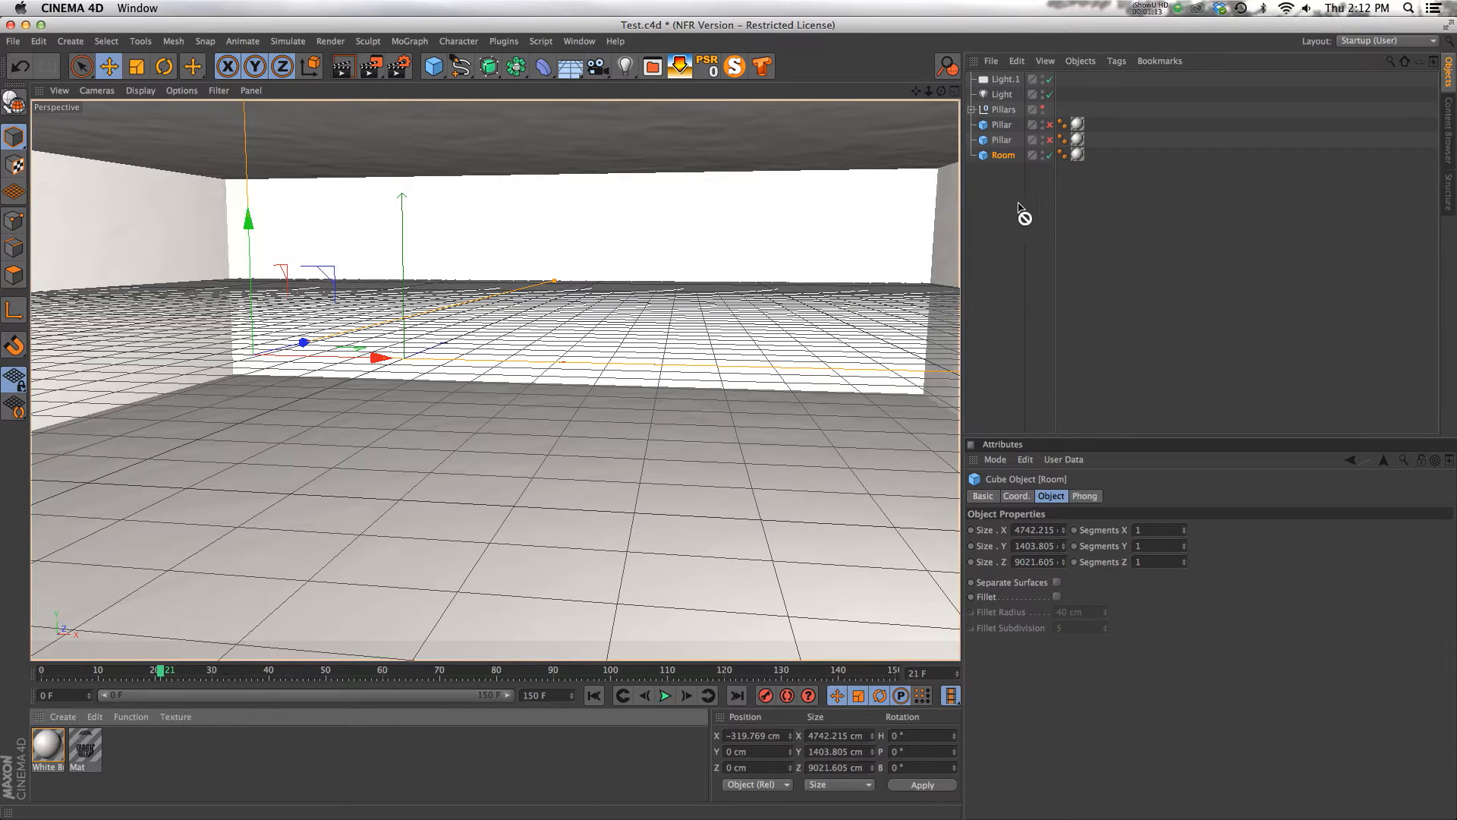
pyautogui.moveTo(1004, 156); pyautogui.dragTo(1002, 155)
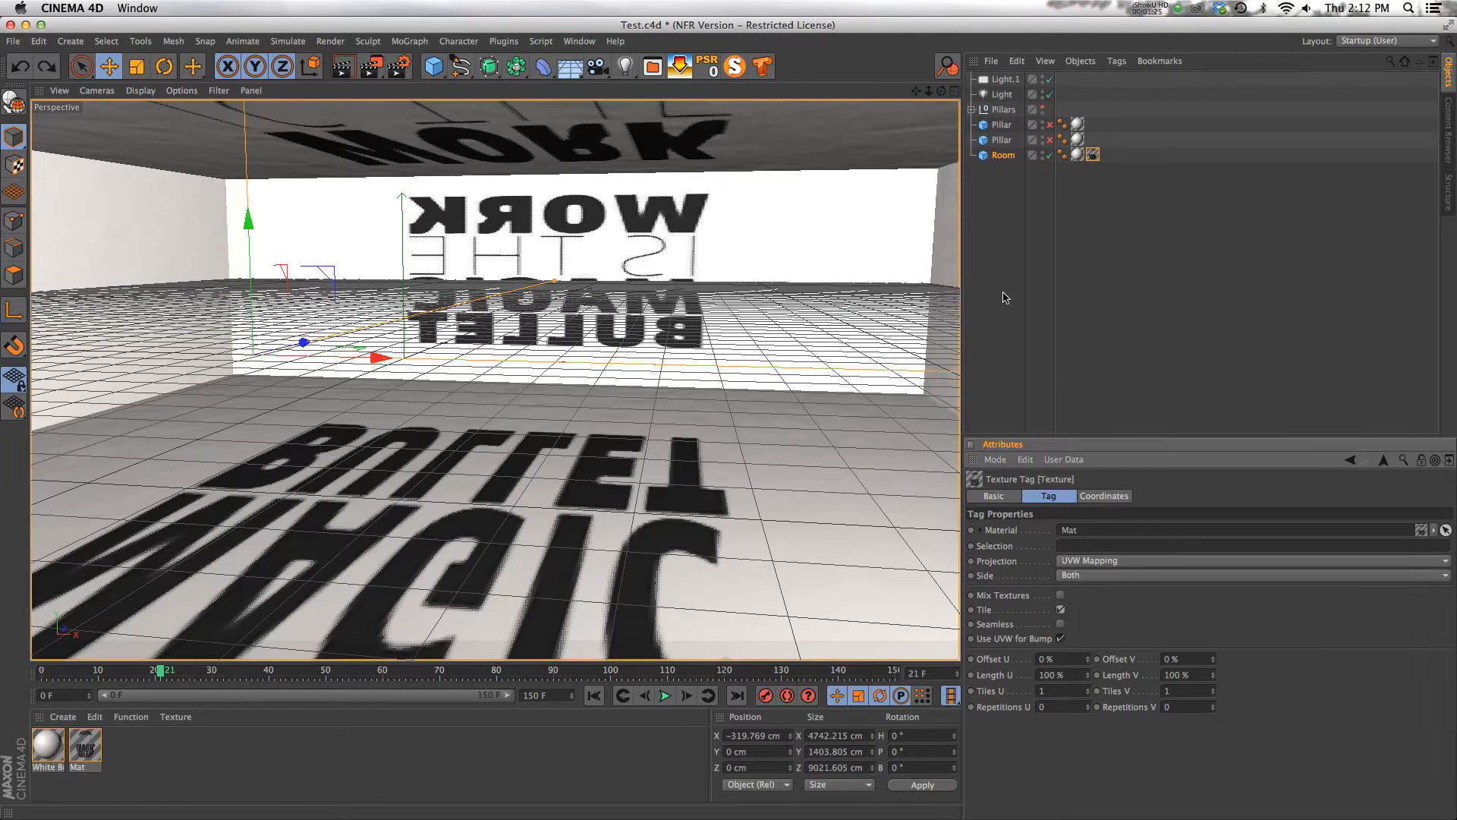
pyautogui.moveTo(597, 67); pyautogui.dragTo(692, 89)
# Set the projection of the Room's Mat texture tag to Camera Mapping and assign the new Camera as its projection source
pyautogui.click(1095, 170)
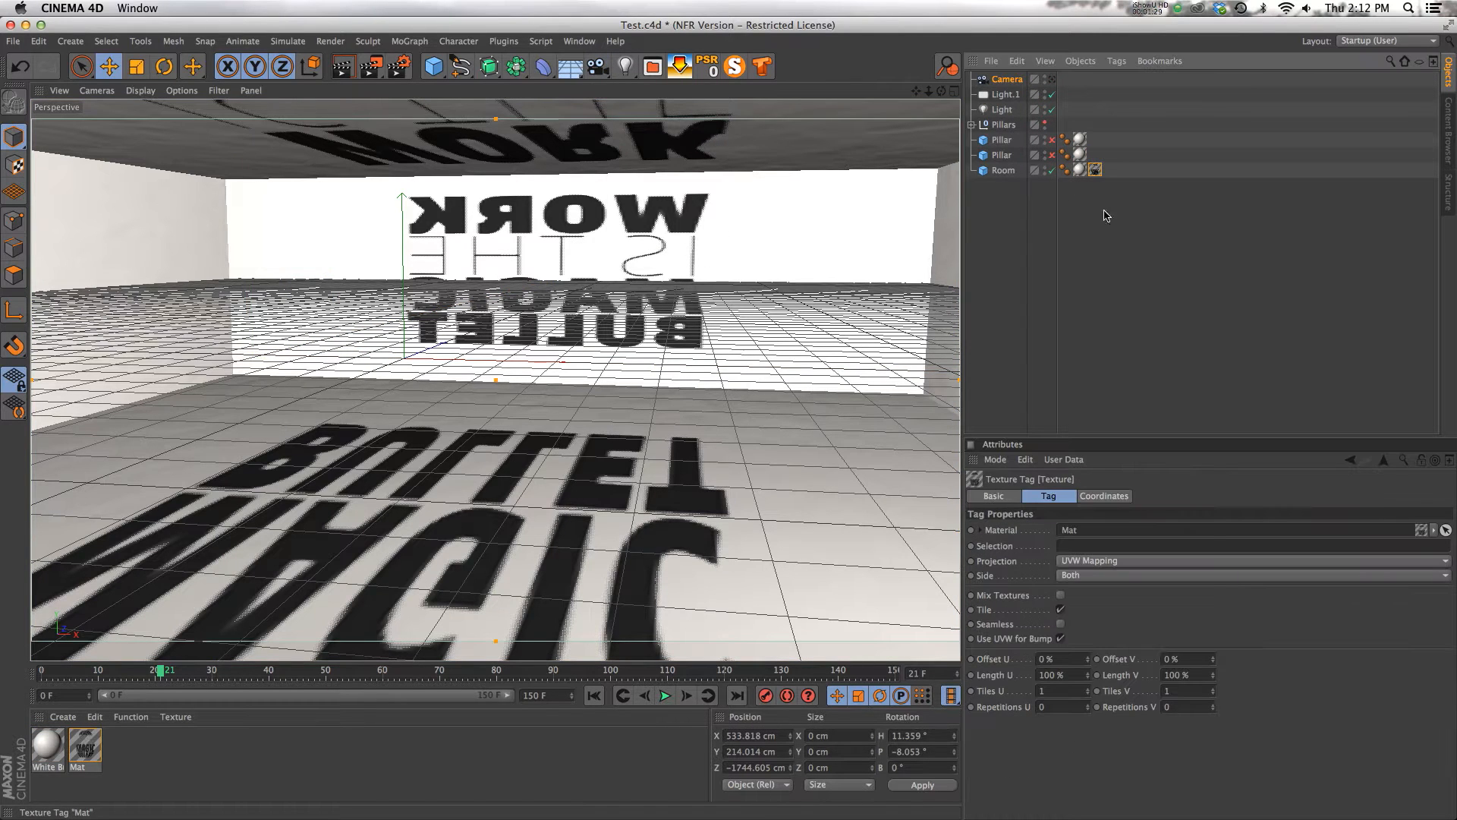
pyautogui.click(1090, 561)
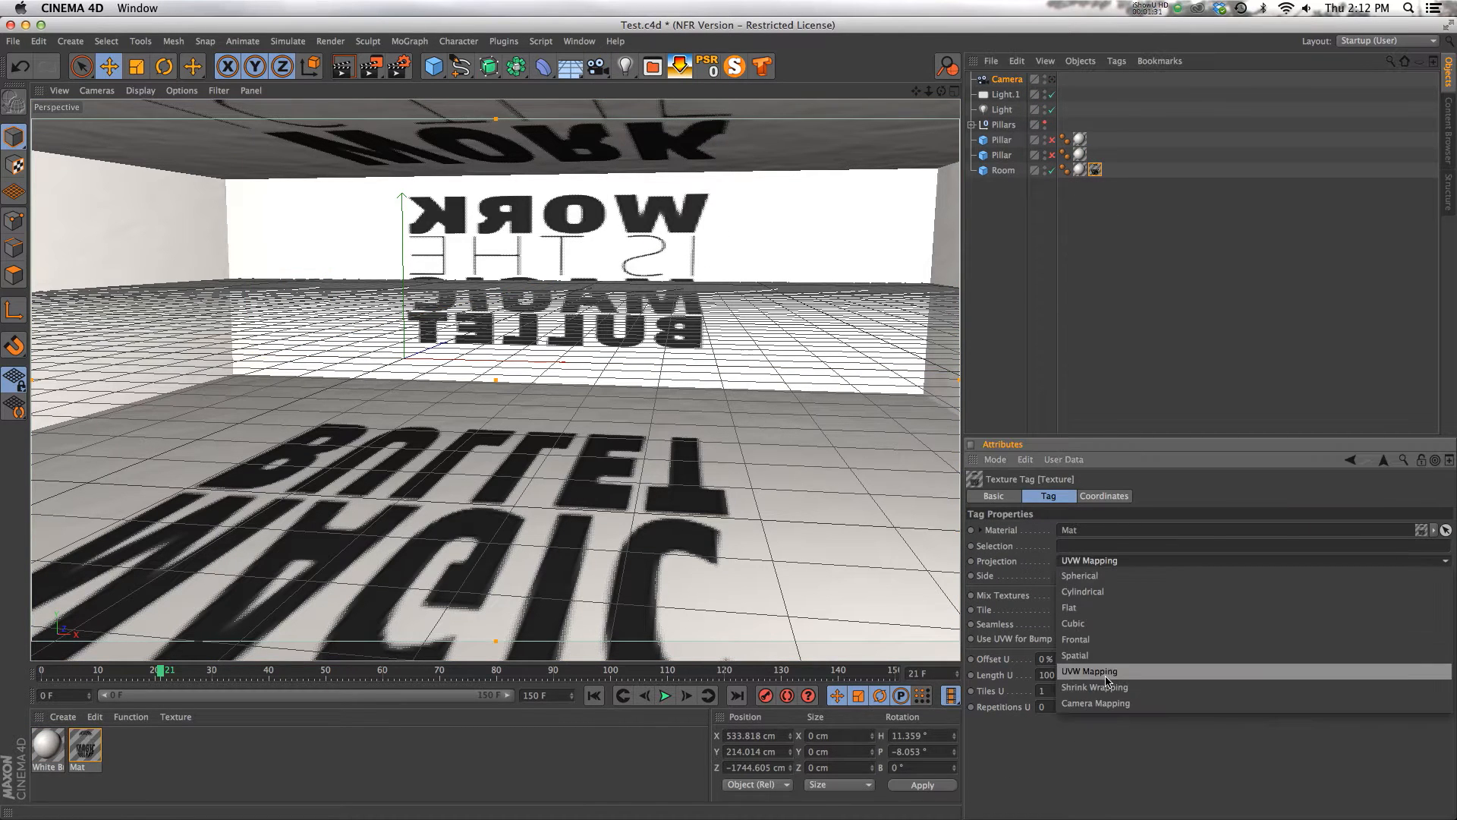
pyautogui.click(1108, 702)
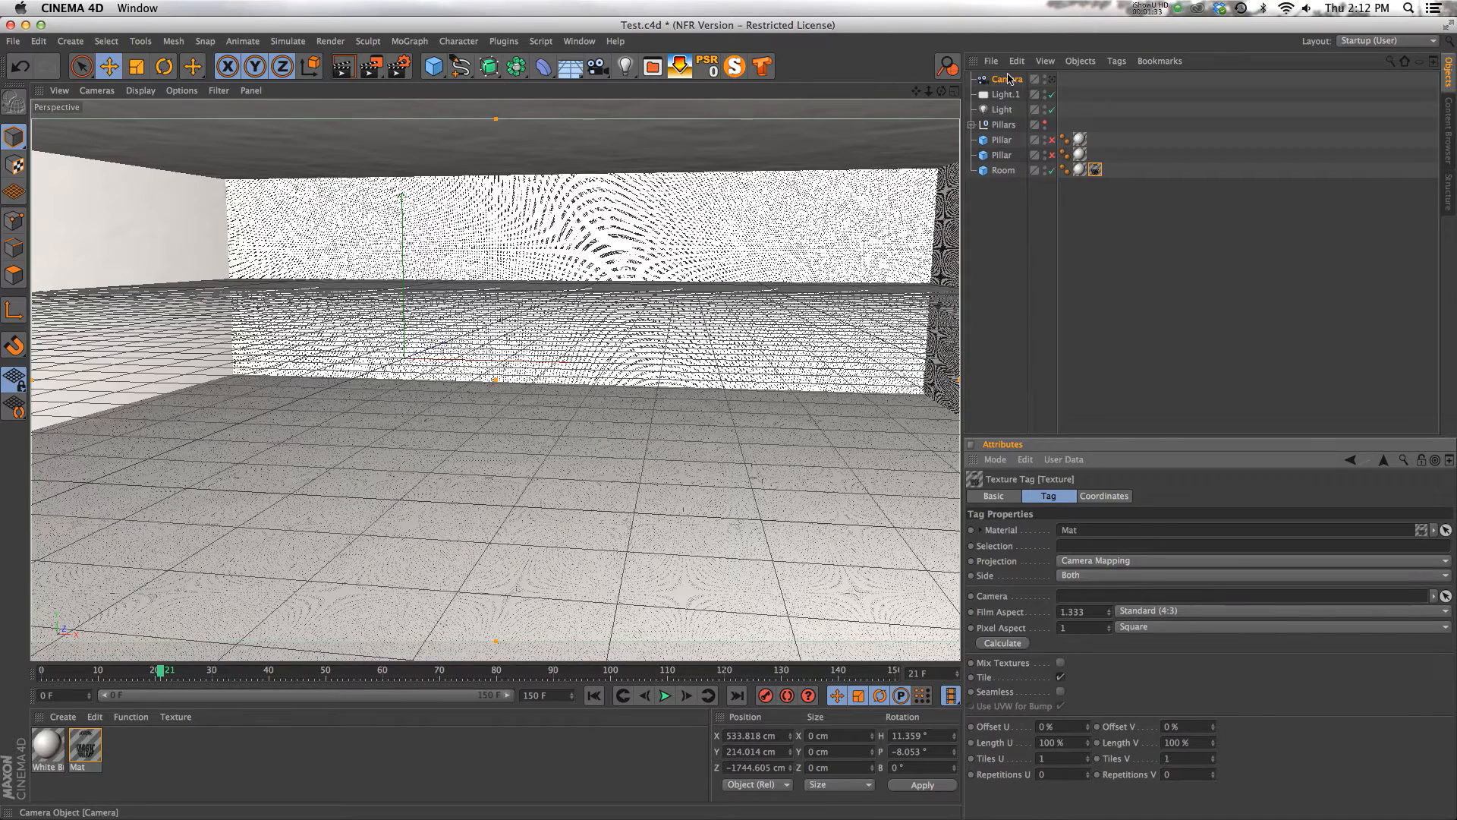
pyautogui.moveTo(1006, 79); pyautogui.dragTo(1005, 87)
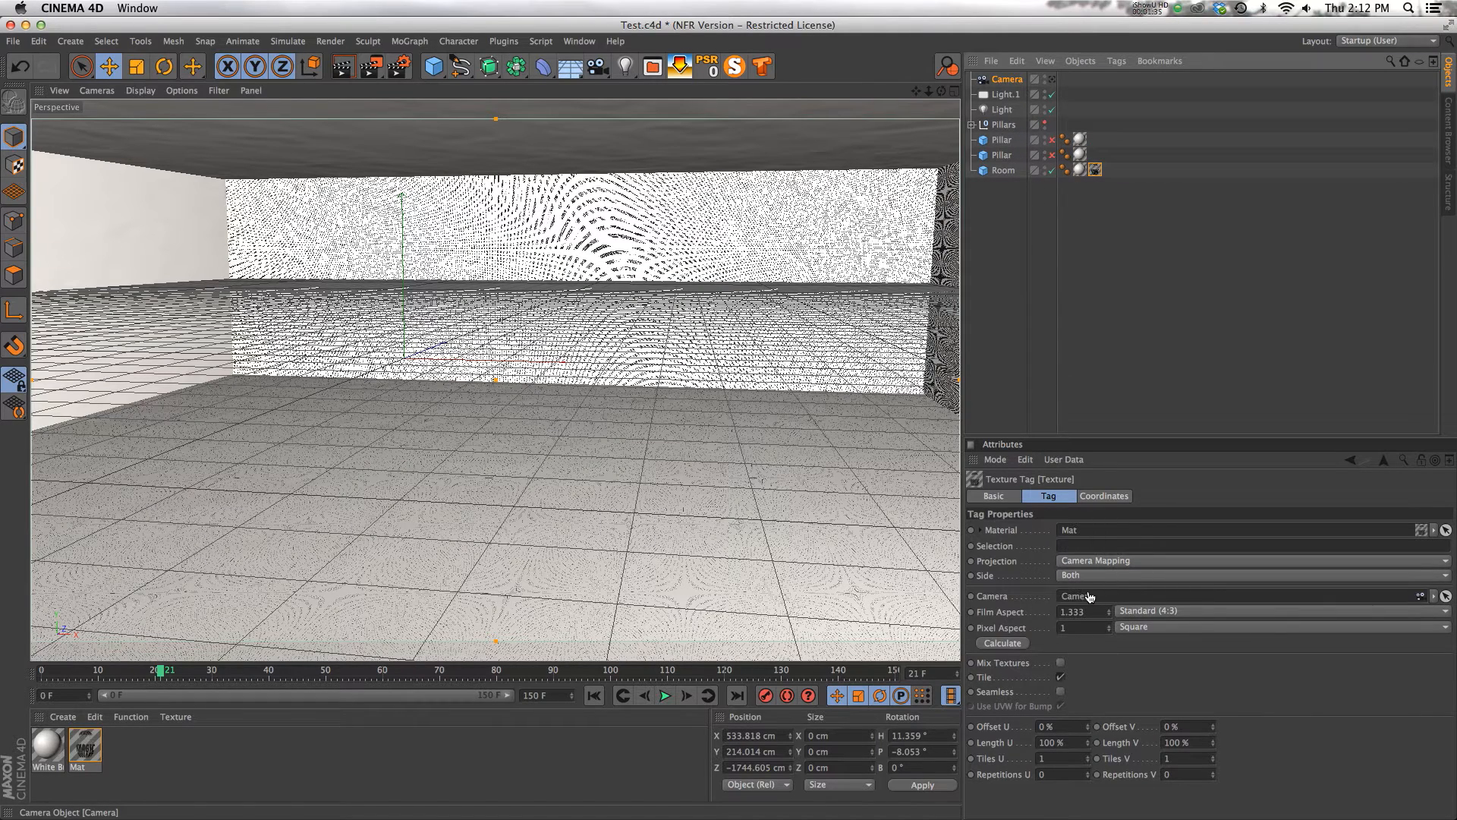
# Check the projection through the camera, leave its view, and move the camera forward into the room to about X 275, Y -269, Z 381 cm
pyautogui.click(1008, 79)
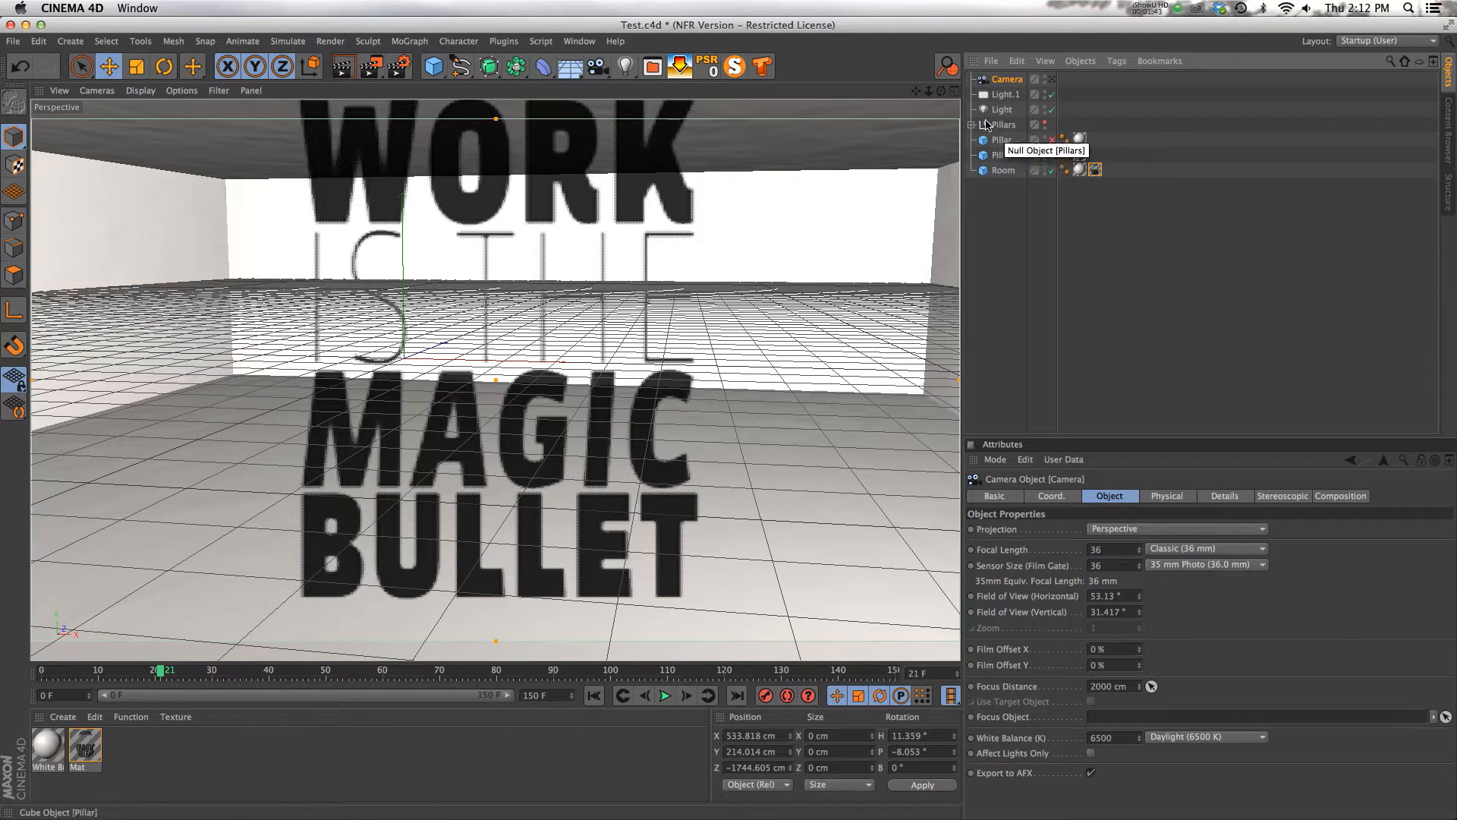
pyautogui.moveTo(942, 93); pyautogui.dragTo(943, 97)
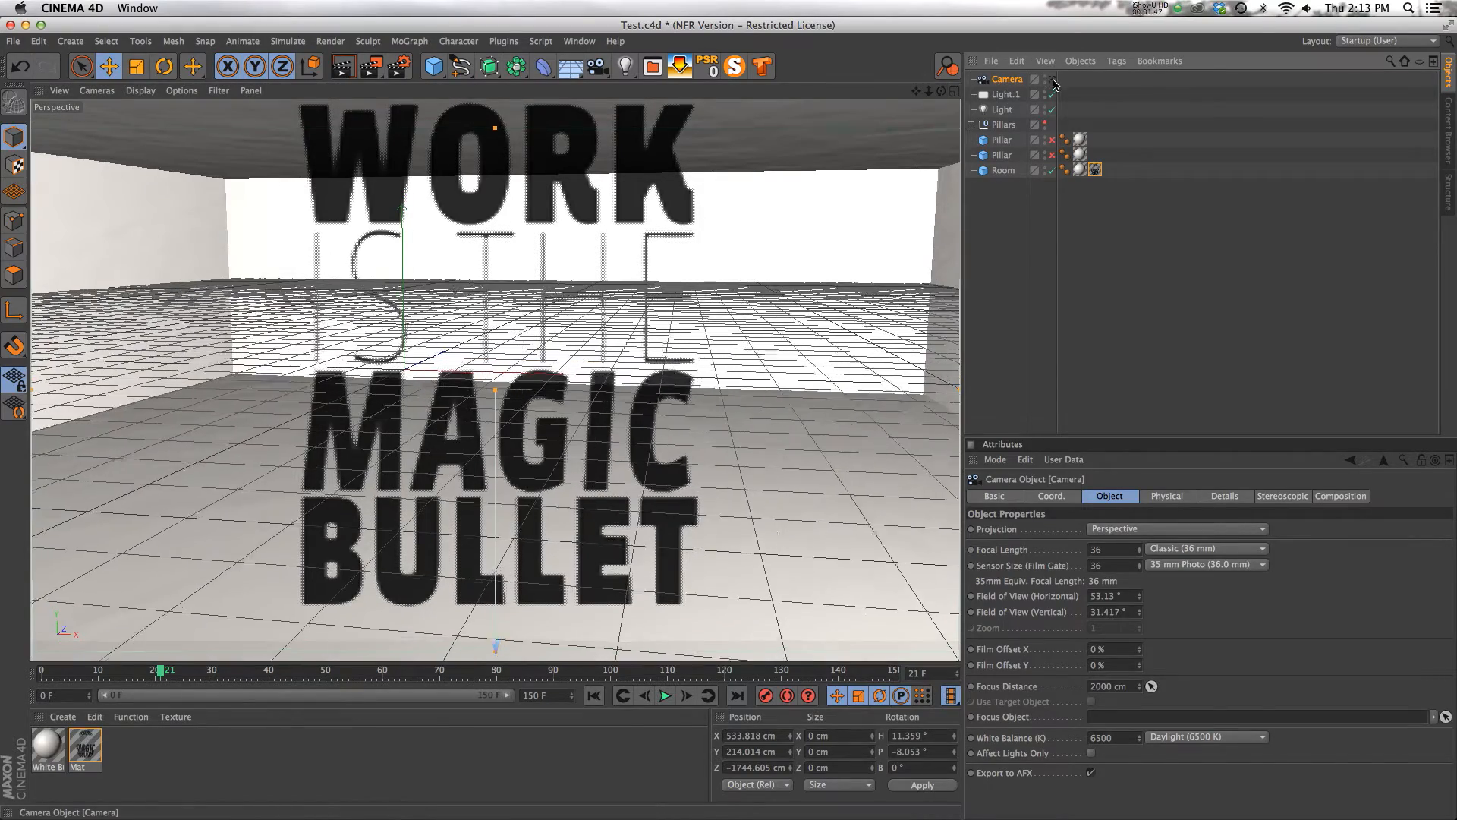
pyautogui.click(1052, 79)
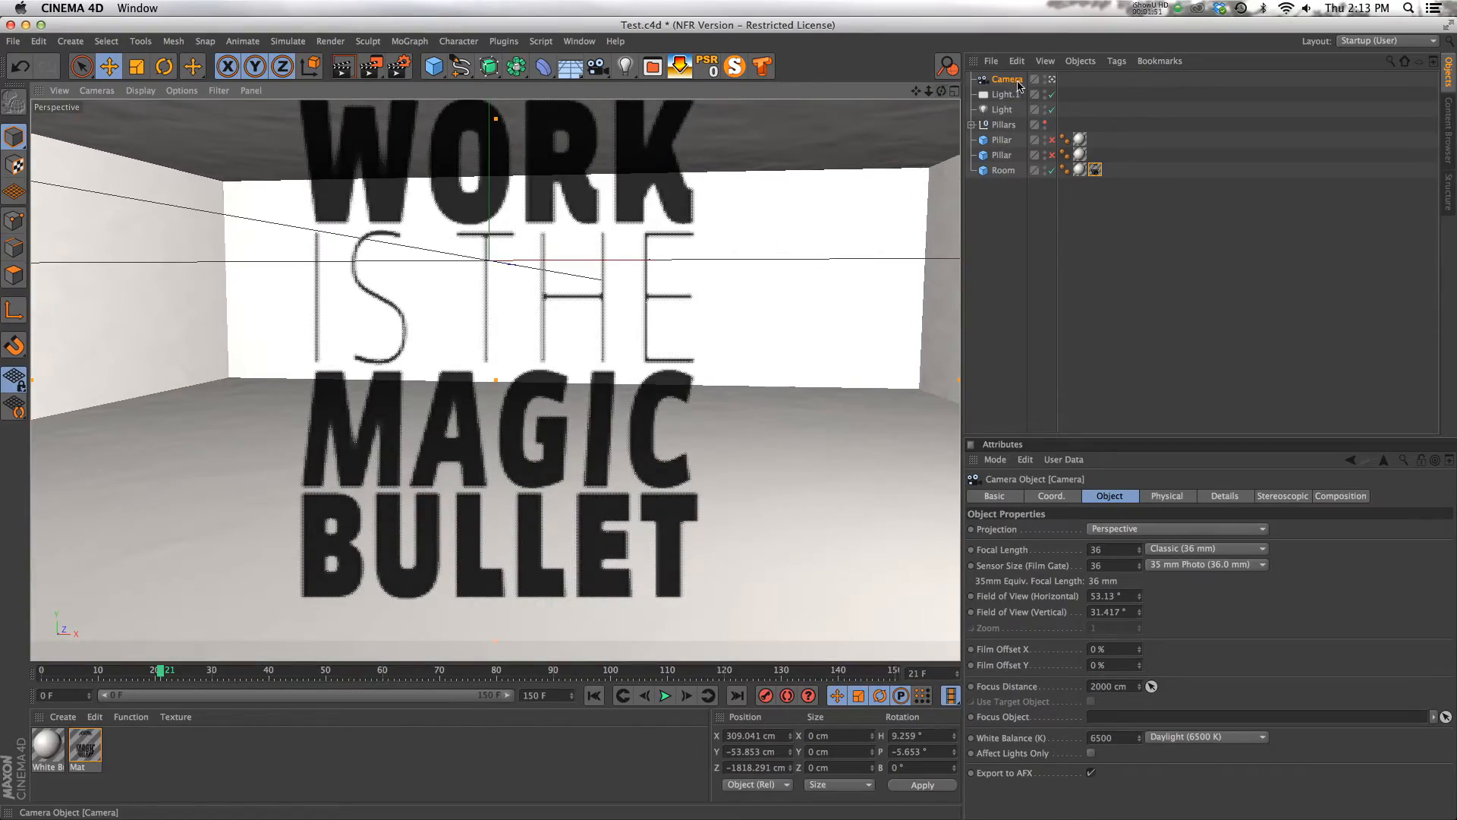
pyautogui.click(1051, 81)
pyautogui.moveTo(942, 91); pyautogui.dragTo(941, 91)
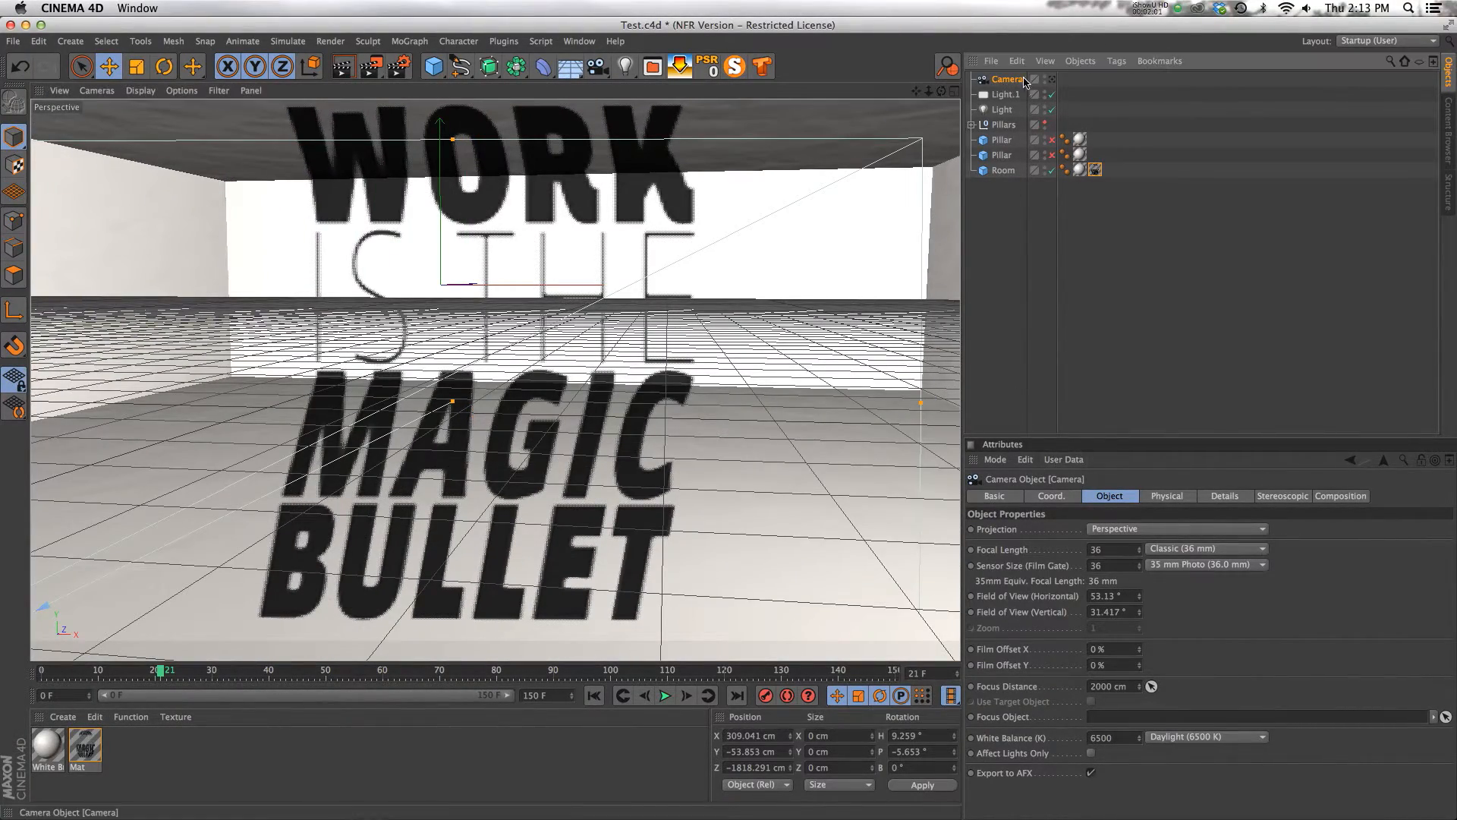
pyautogui.moveTo(928, 90); pyautogui.dragTo(925, 91)
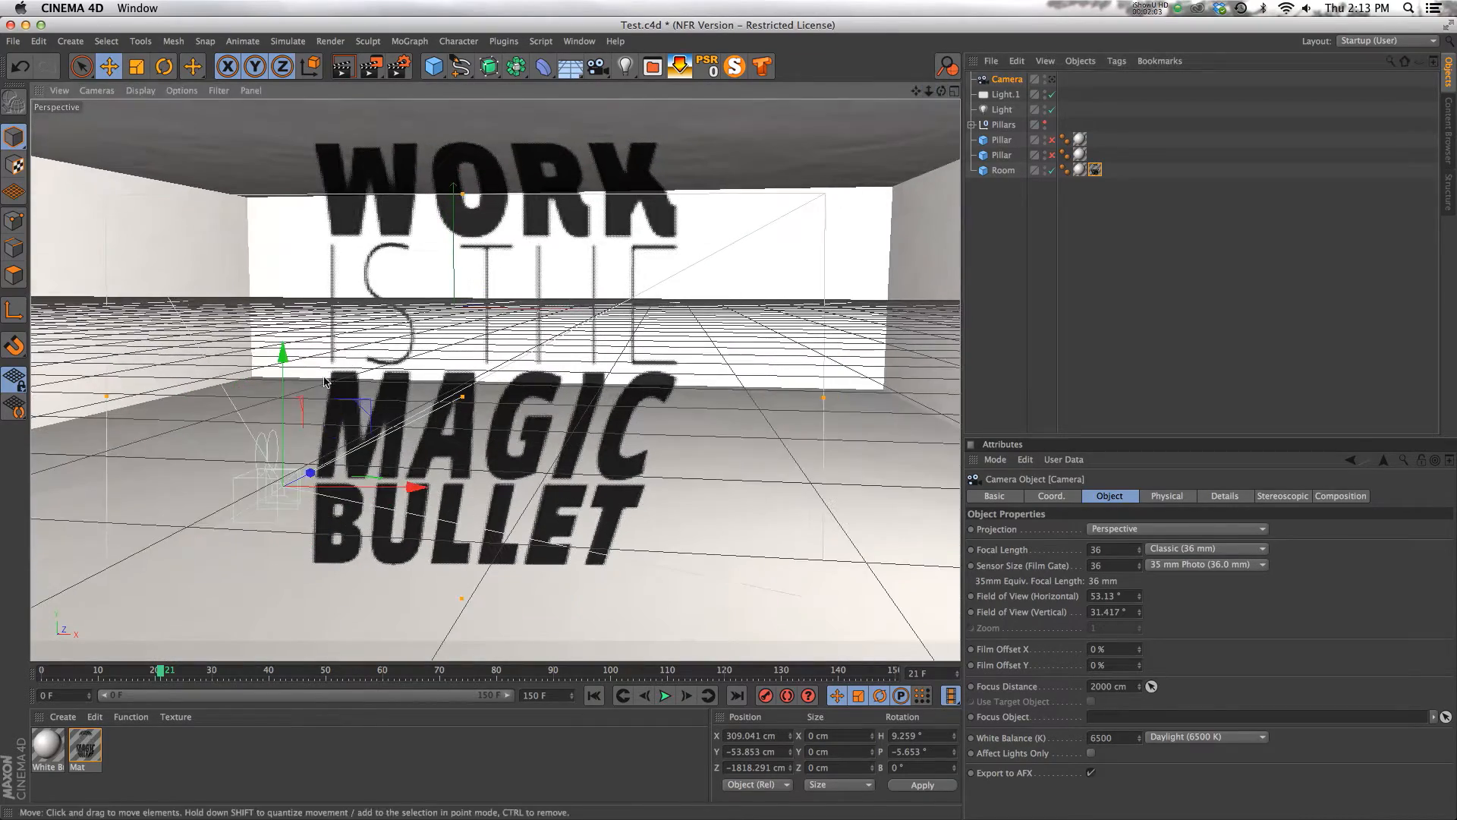
pyautogui.moveTo(307, 476); pyautogui.dragTo(636, 400)
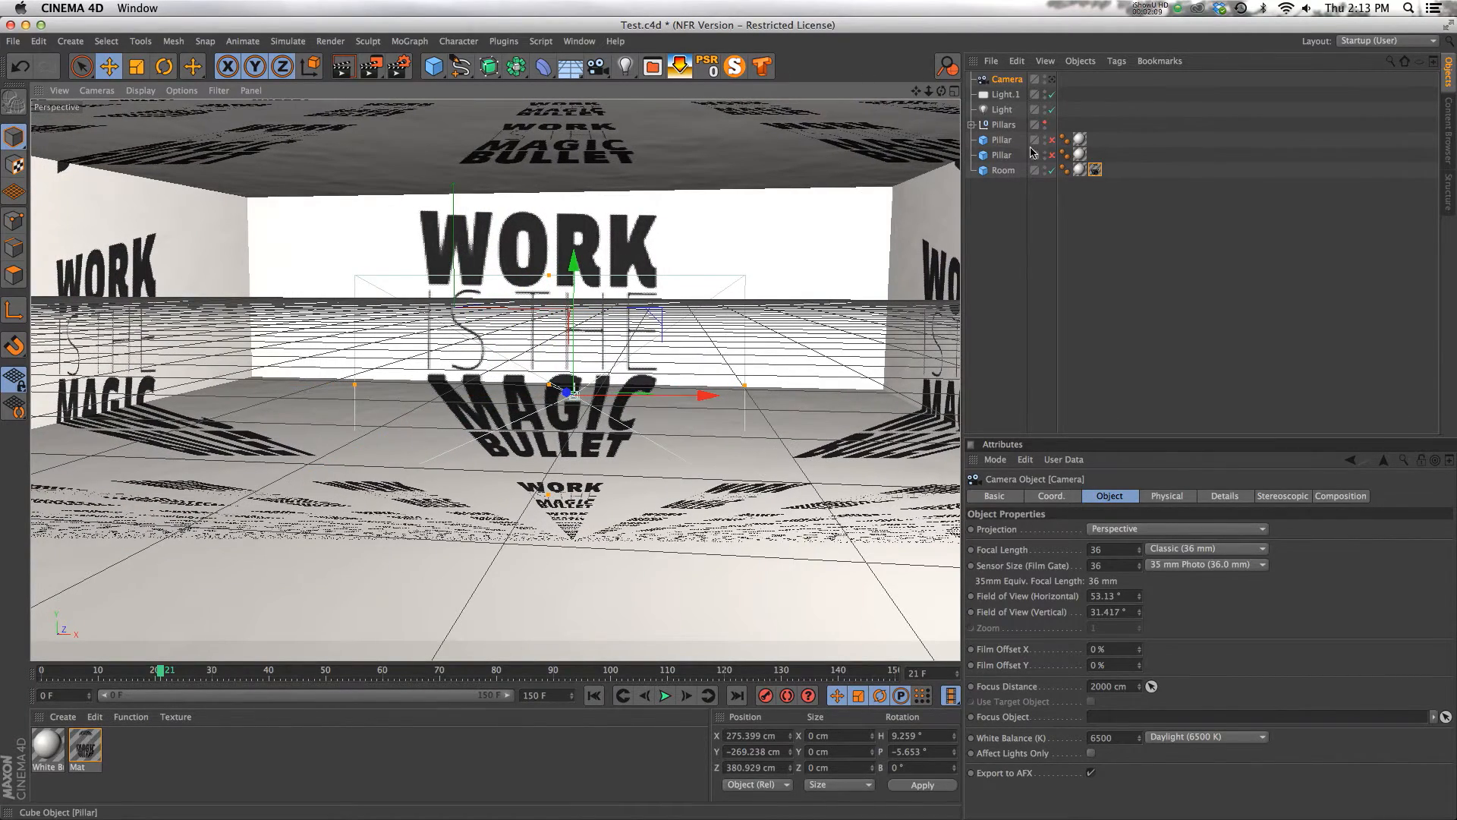
# Turn off tiling on the Room's Mat texture tag
pyautogui.click(1094, 169)
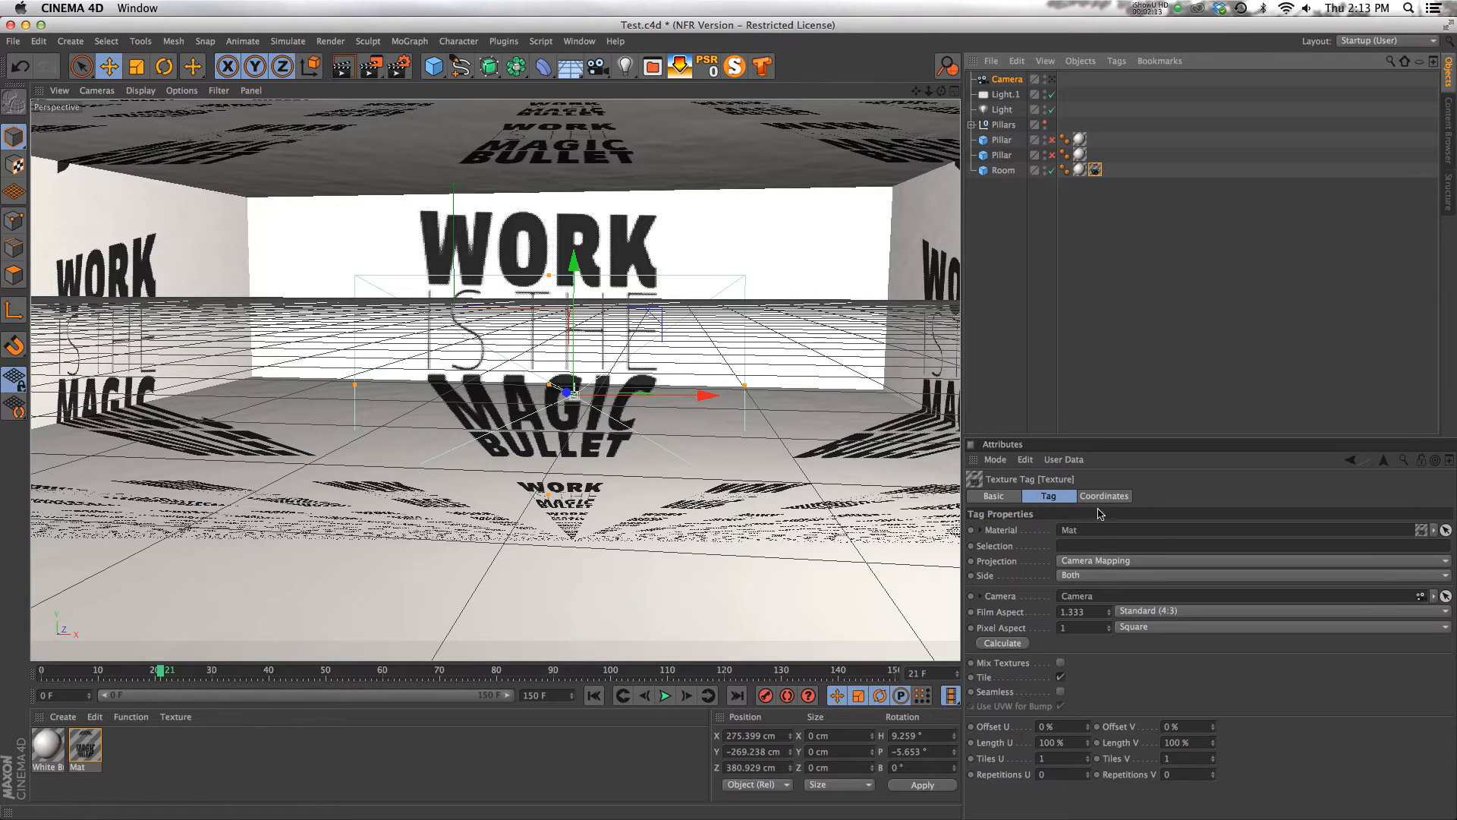
pyautogui.click(1060, 677)
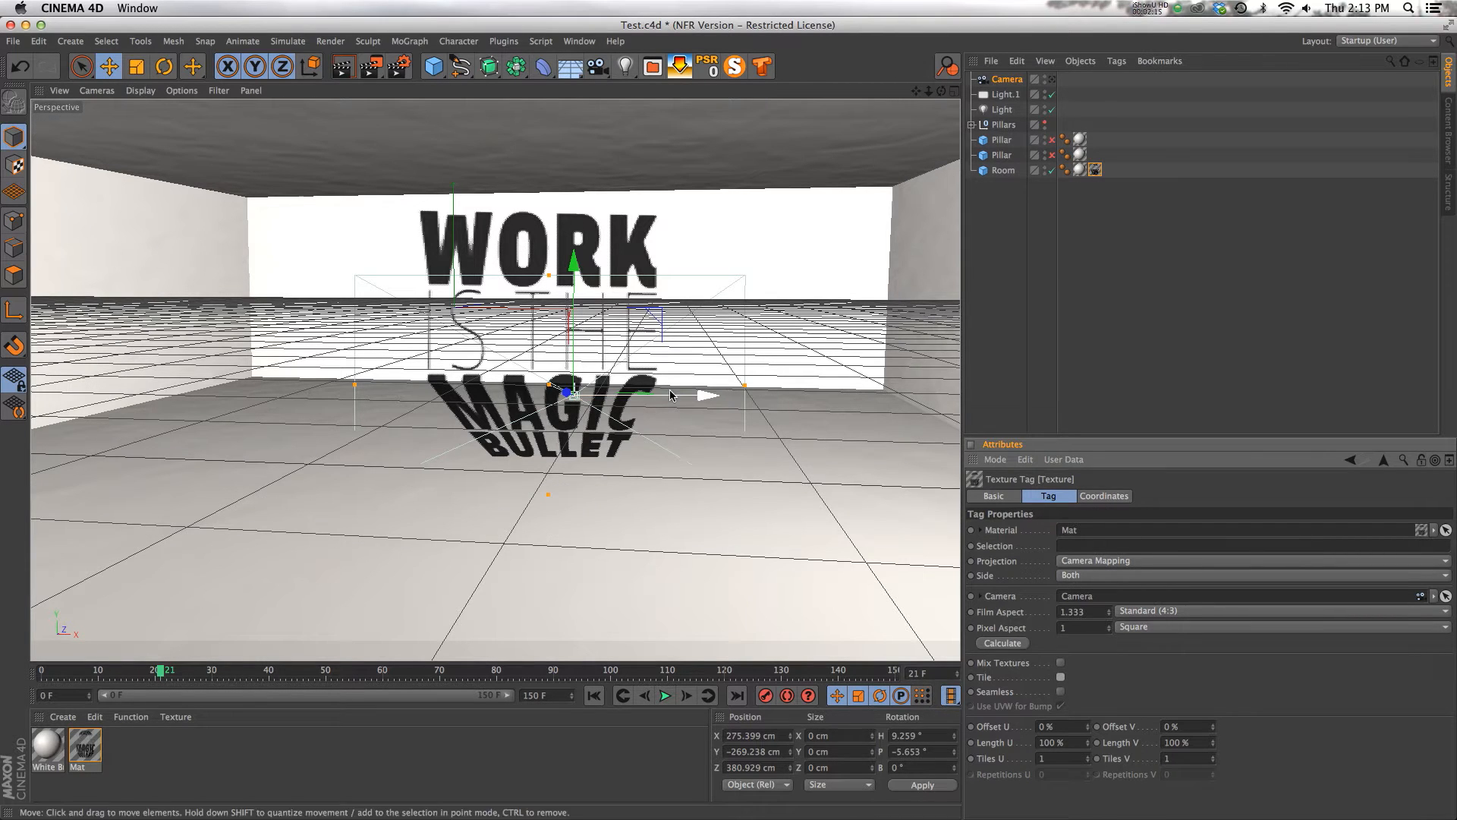
# Reposition the projection camera to about X 338, Y -237, Z 61 cm so the lettering shifts within the room
pyautogui.moveTo(941, 91); pyautogui.dragTo(917, 109)
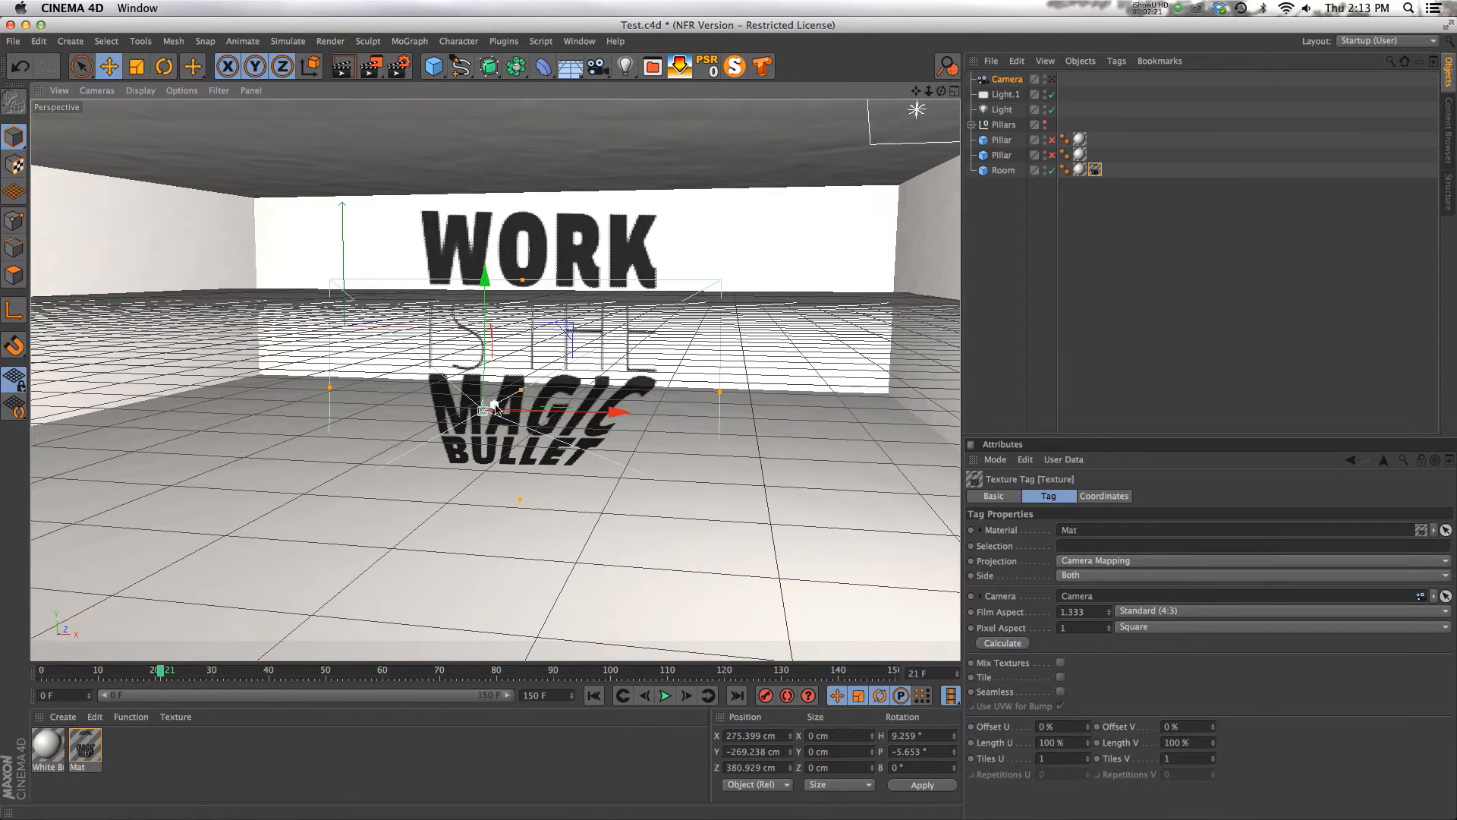
pyautogui.moveTo(488, 410); pyautogui.dragTo(483, 413)
pyautogui.moveTo(598, 422); pyautogui.dragTo(599, 423)
pyautogui.moveTo(942, 92)
pyautogui.mouseDown()
pyautogui.moveTo(970, 85)
pyautogui.moveTo(954, 96)
pyautogui.mouseUp()
# Move the projection camera sideways to about X -297 cm and set its heading rotation to 0°
pyautogui.click(1007, 79)
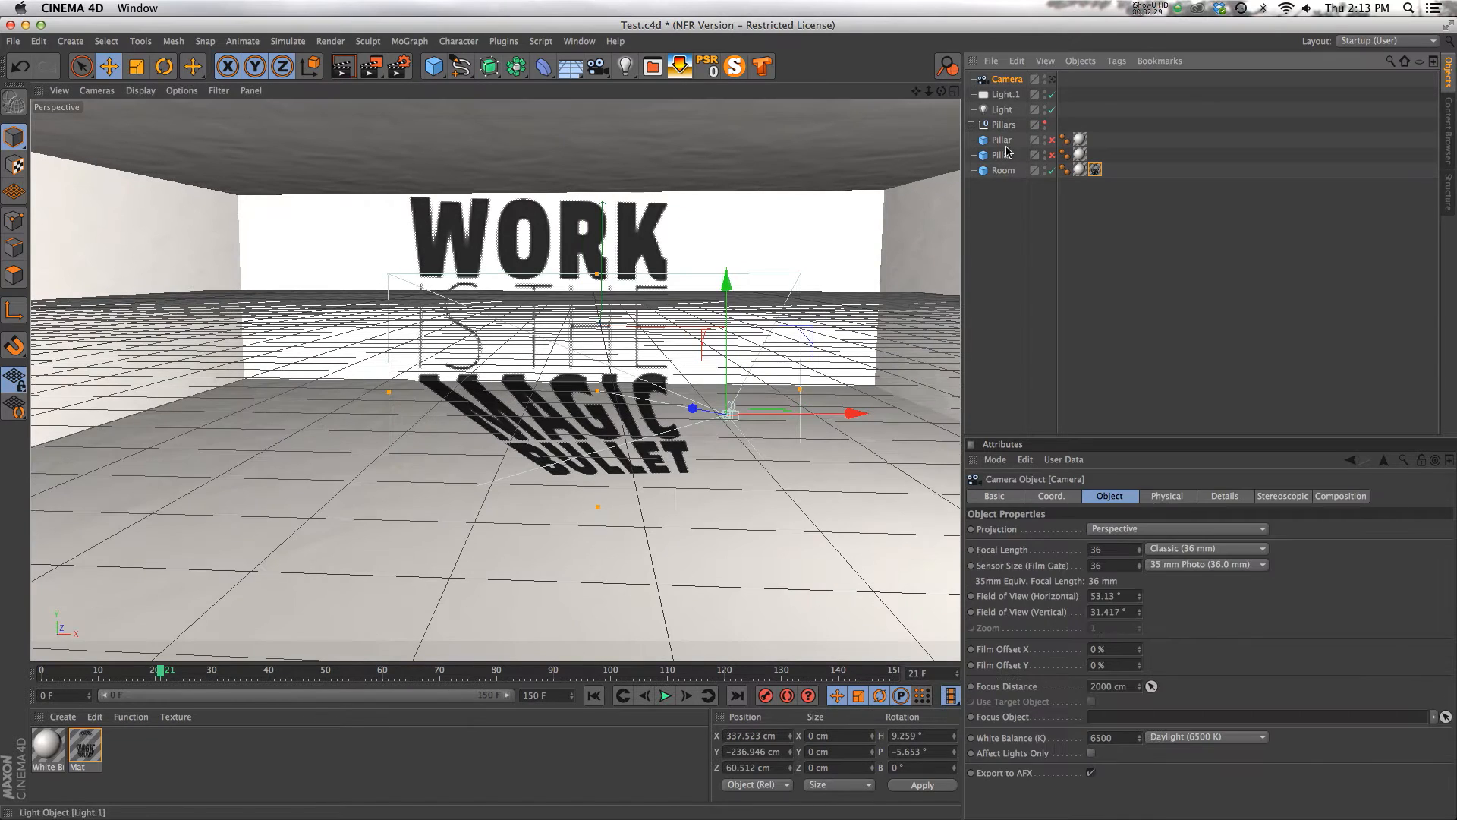
pyautogui.click(1072, 499)
pyautogui.moveTo(1239, 530); pyautogui.dragTo(1238, 538)
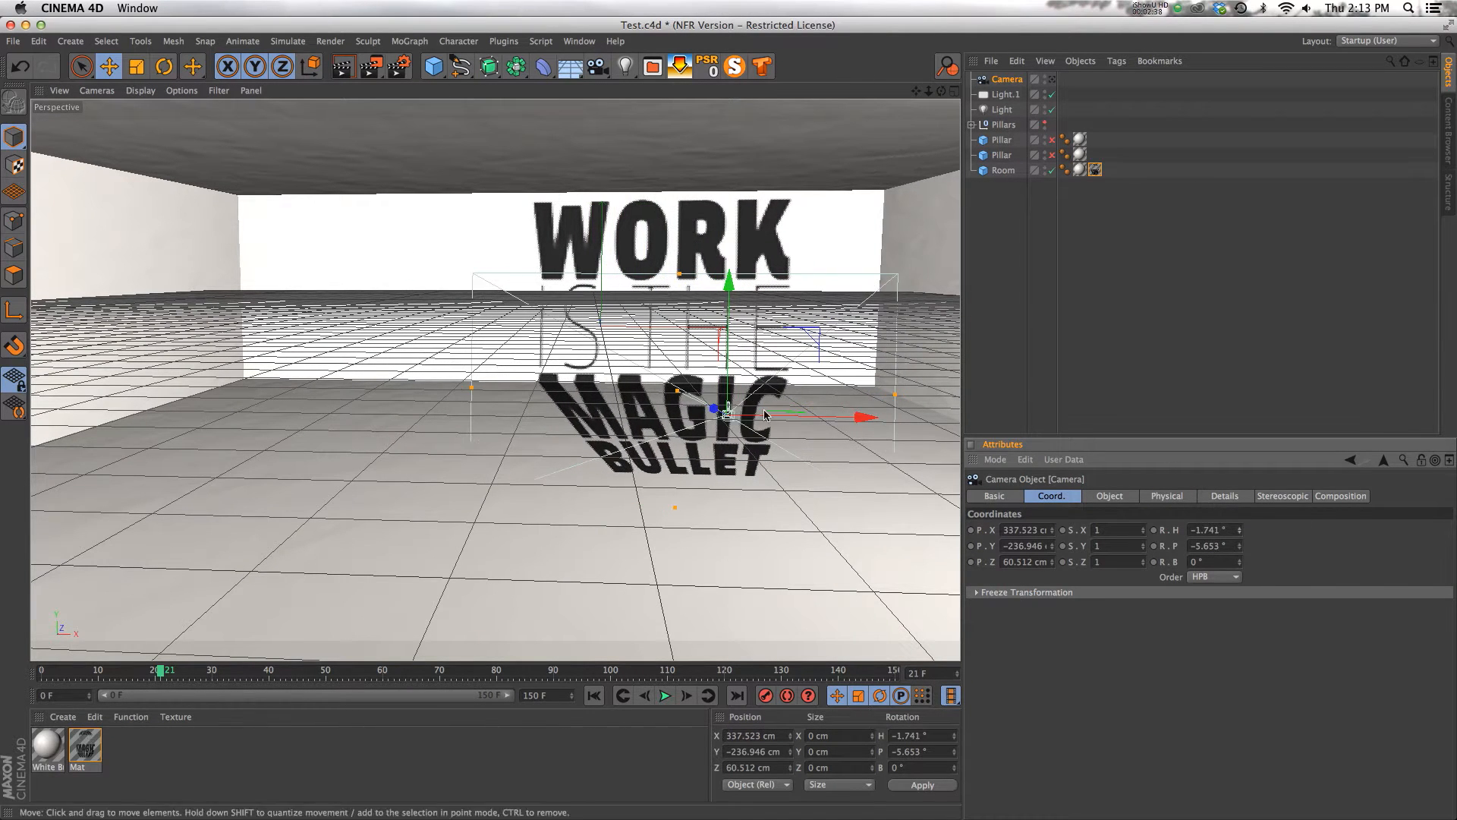
pyautogui.moveTo(844, 416); pyautogui.dragTo(592, 410)
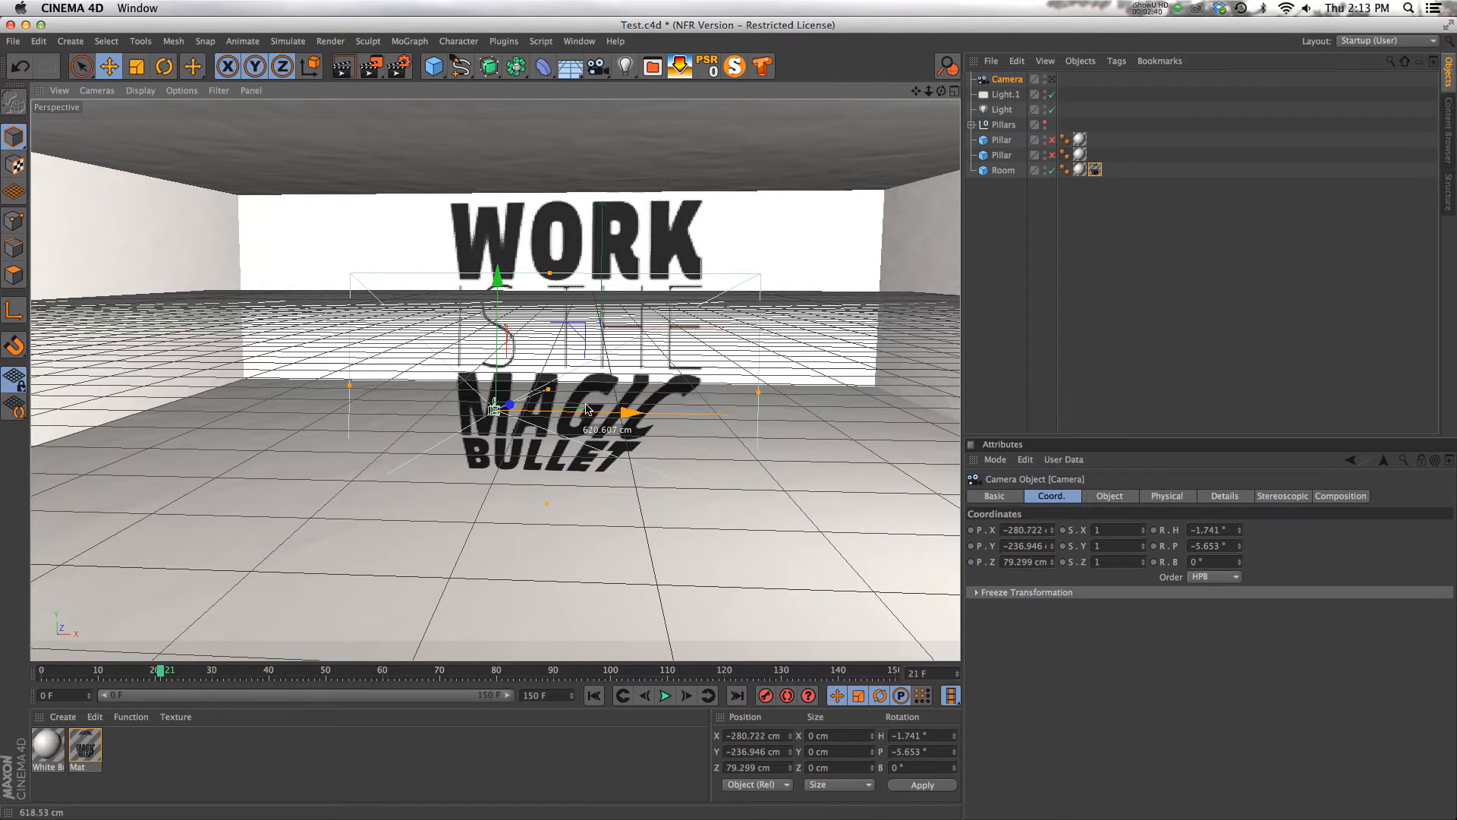
pyautogui.moveTo(1232, 531); pyautogui.dragTo(1045, 522)
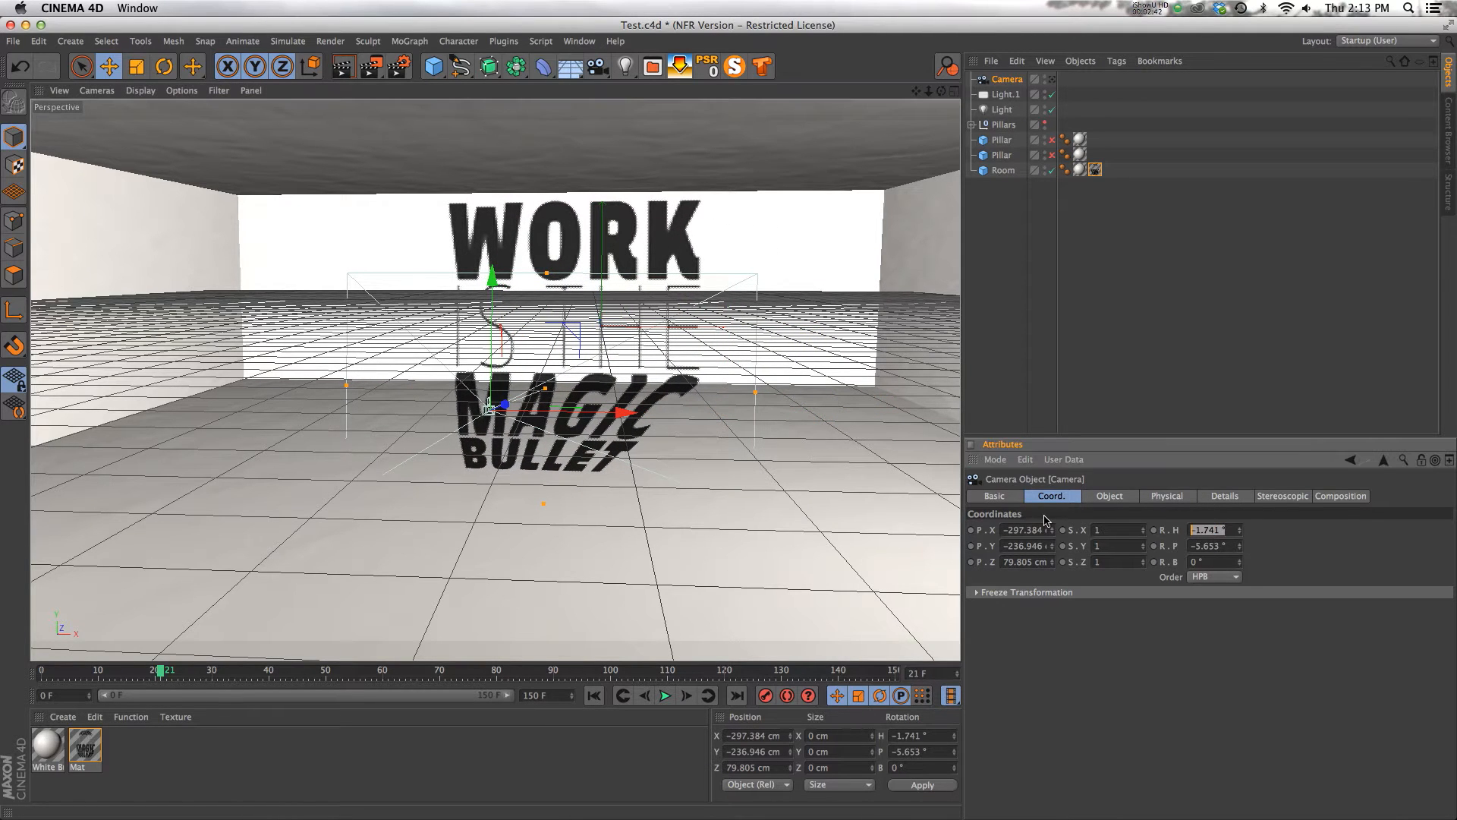
pyautogui.write('0')
pyautogui.press('Return')
pyautogui.keyDown('alt'); pyautogui.moveTo(579, 341); pyautogui.dragTo(541, 338); pyautogui.keyUp('alt')
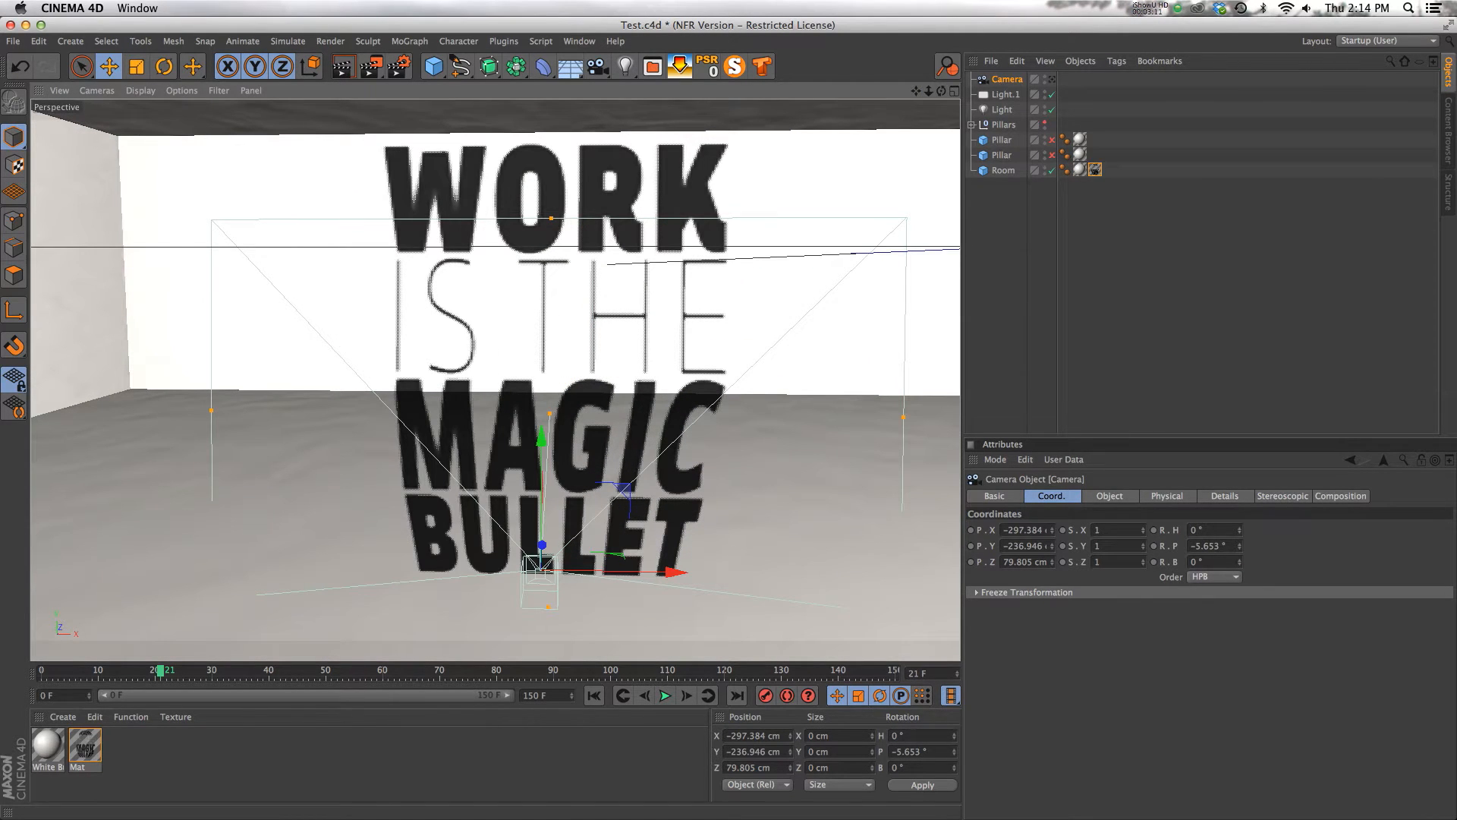
# Replay the part of the Apple - Perspective video where the lettering lines up across the pillars, then return to Cinema 4D
pyautogui.press('super+Tab')
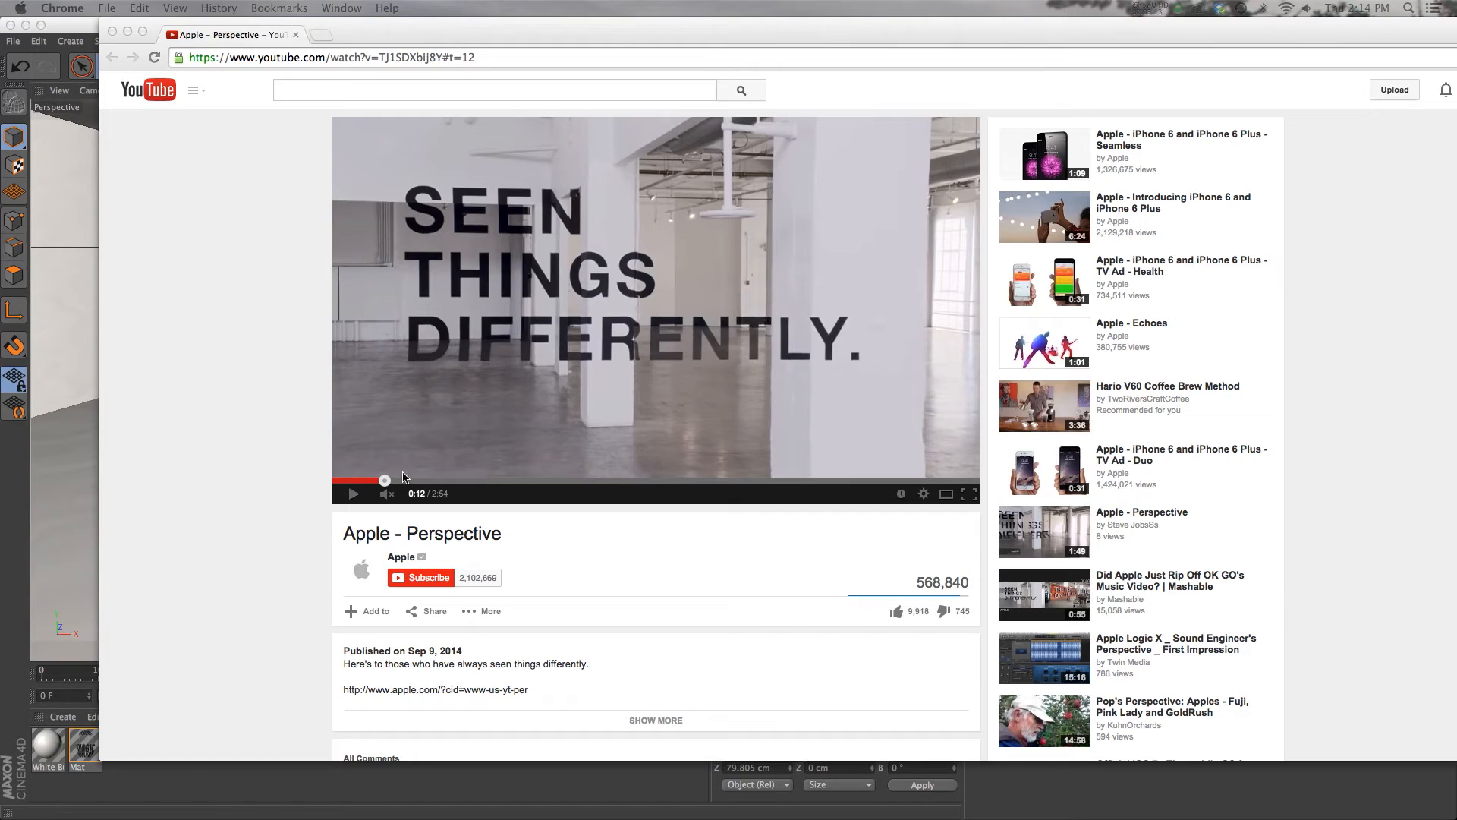
pyautogui.click(368, 481)
pyautogui.click(368, 481)
pyautogui.click(349, 501)
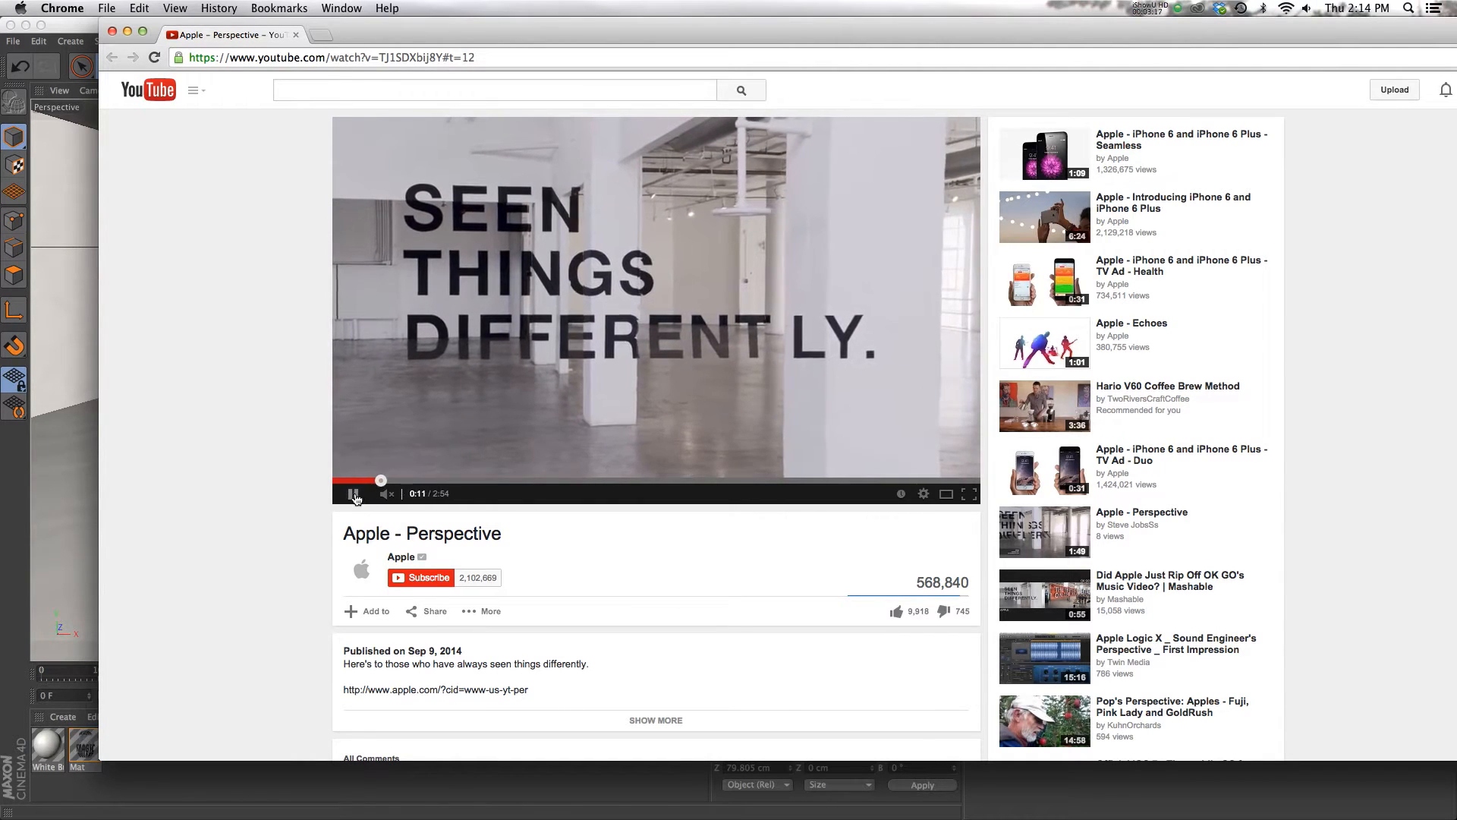
pyautogui.press('super+Tab')
# Enable only the Pillar in front of the lettering and copy the Room's Mat texture tag onto it
pyautogui.click(1051, 154)
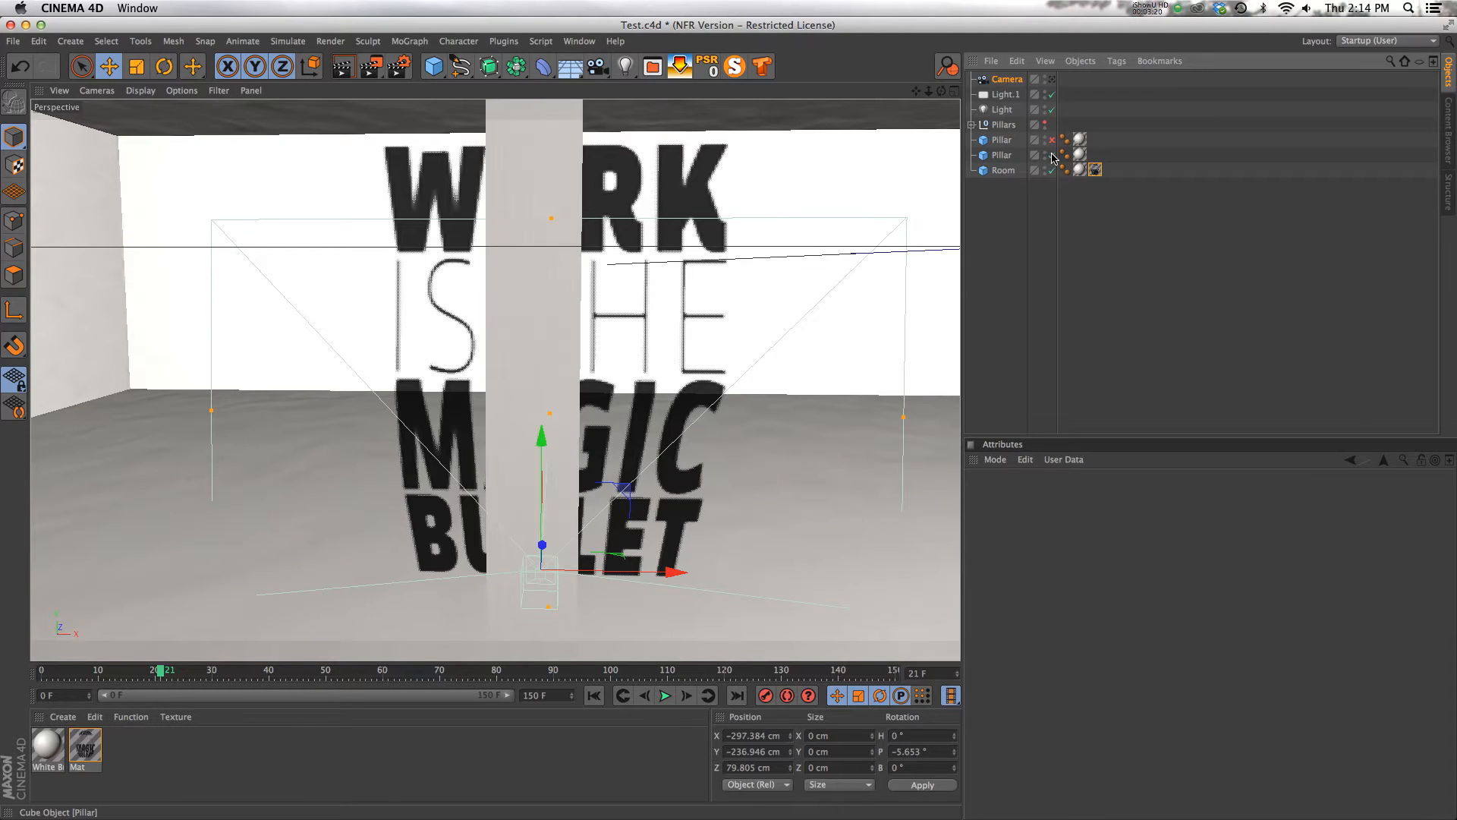
pyautogui.click(1051, 140)
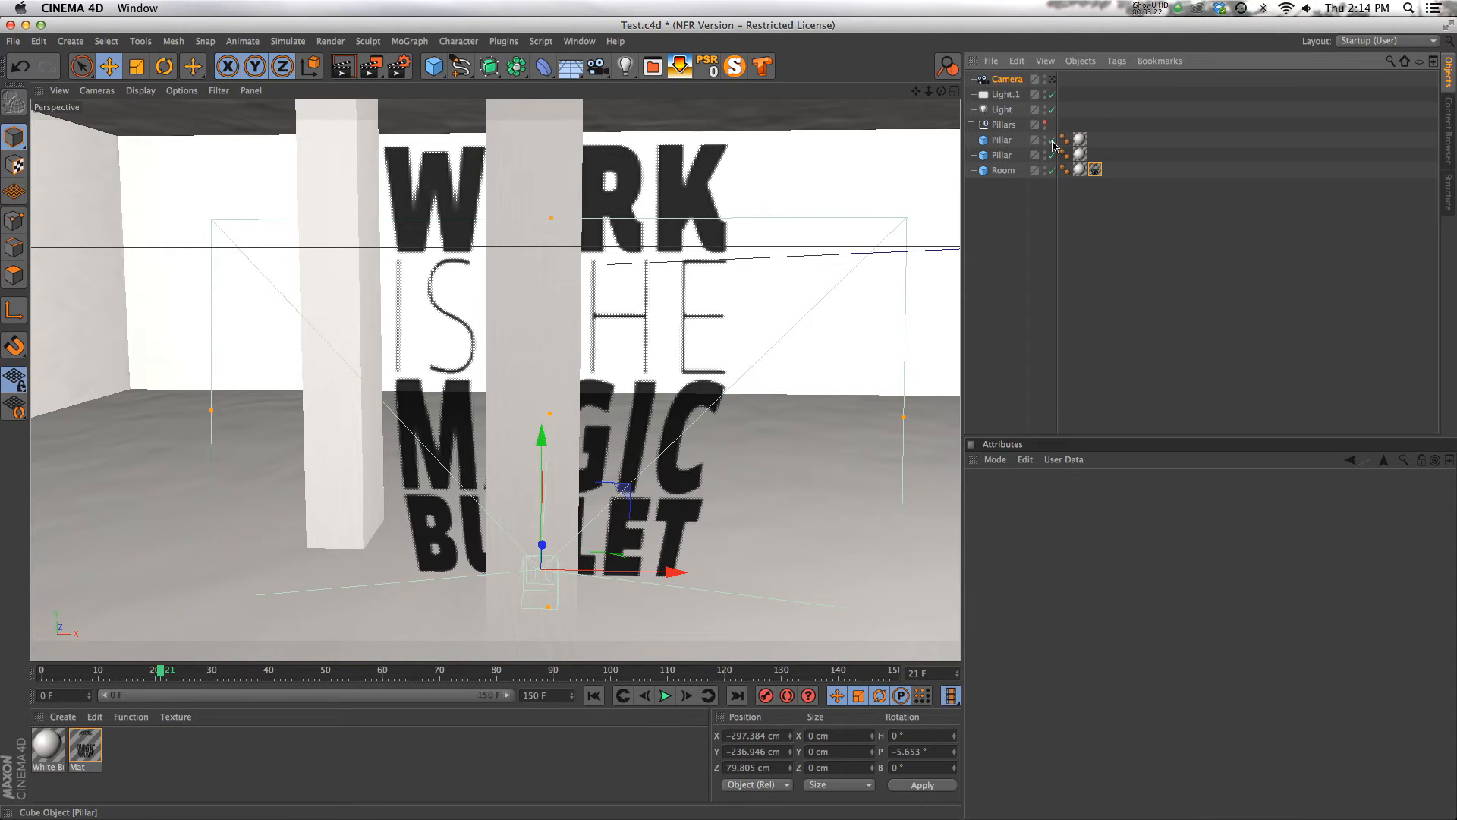
pyautogui.click(1051, 141)
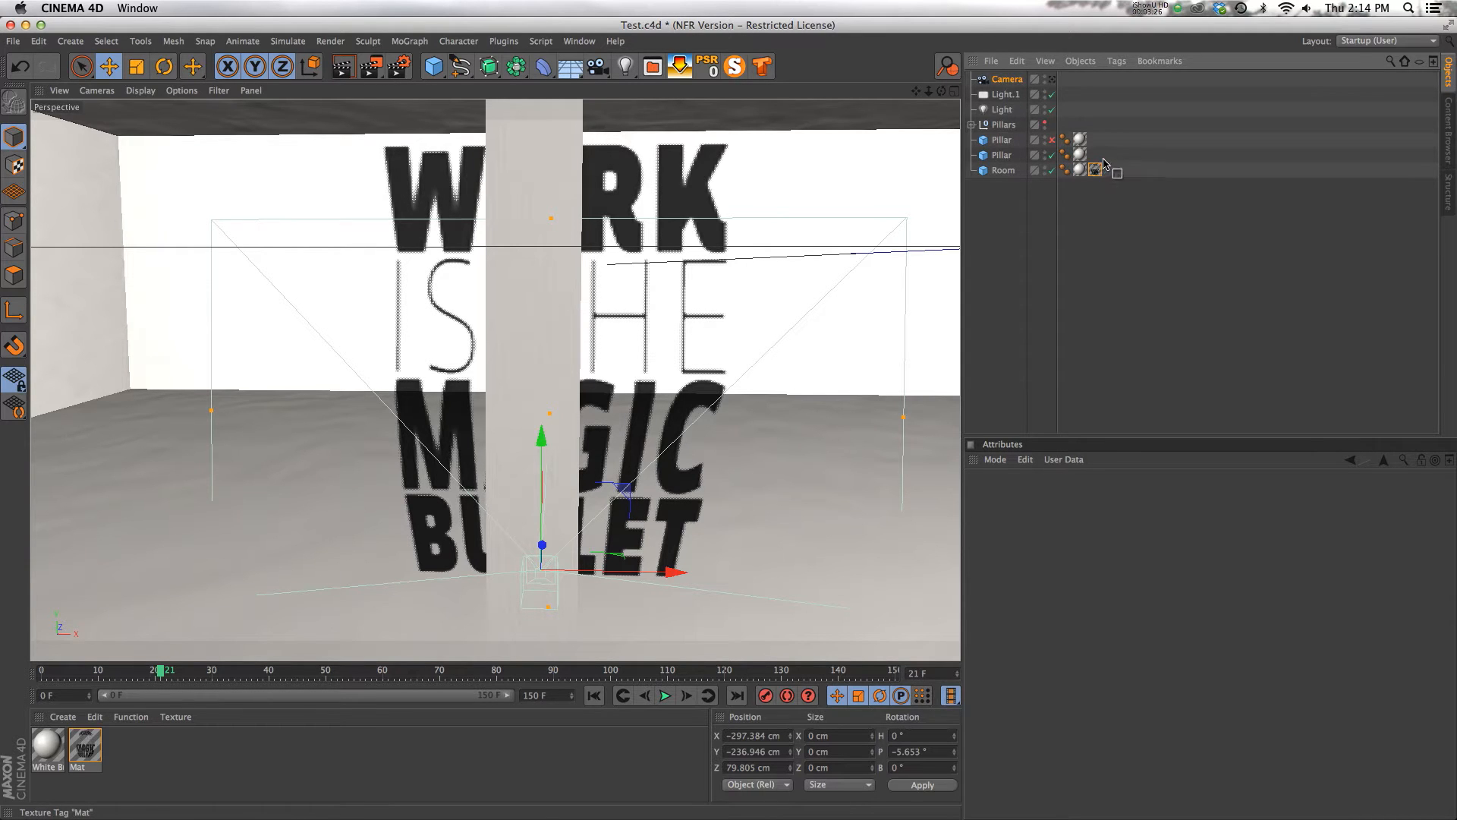
pyautogui.keyDown('ctrl'); pyautogui.moveTo(1103, 157); pyautogui.dragTo(1098, 156); pyautogui.keyUp('ctrl')
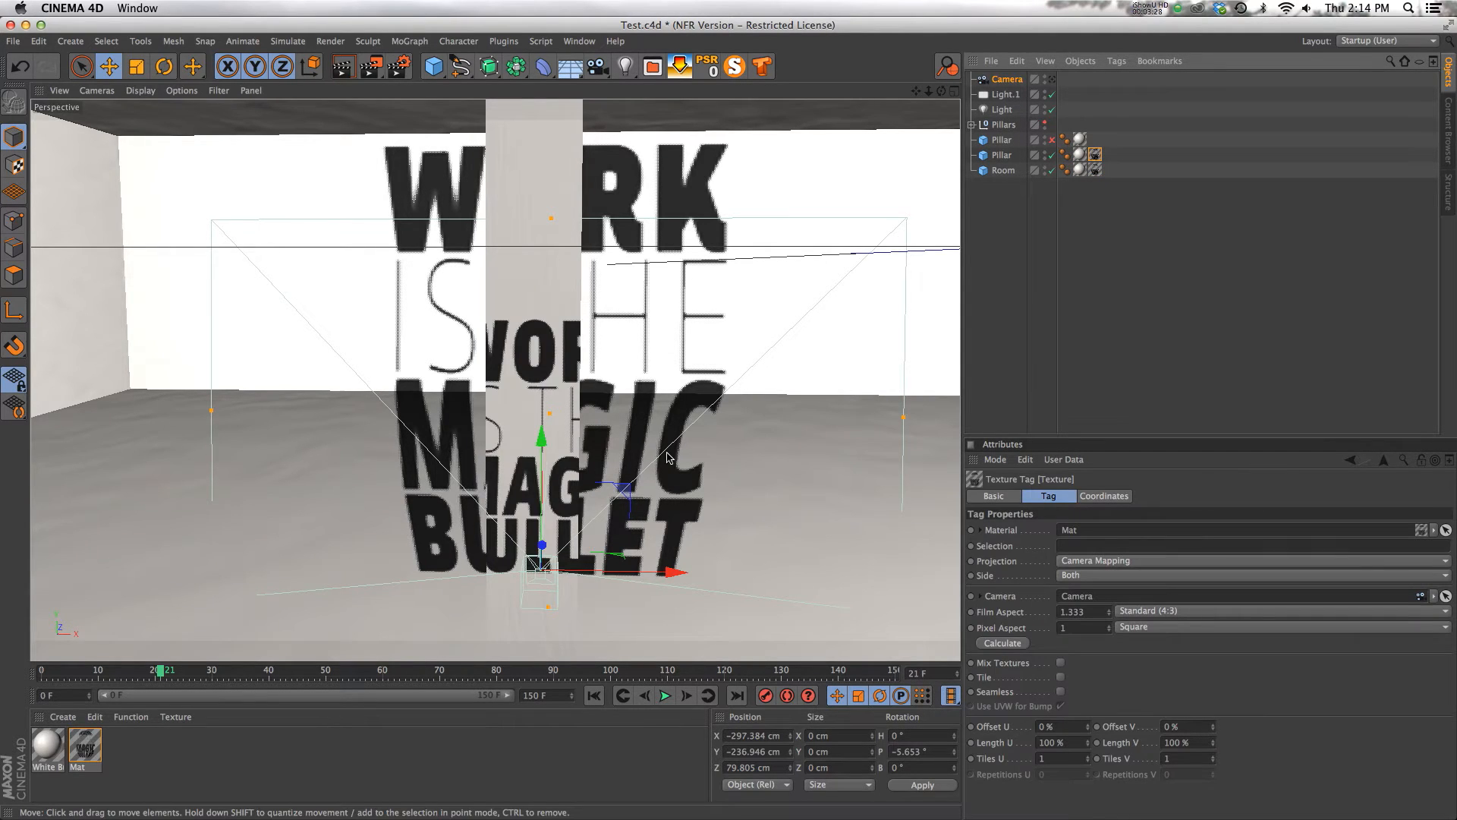
# Add another camera at the current view for animating the shot and look through it
pyautogui.keyDown('alt'); pyautogui.moveTo(537, 382); pyautogui.dragTo(568, 387); pyautogui.keyUp('alt')
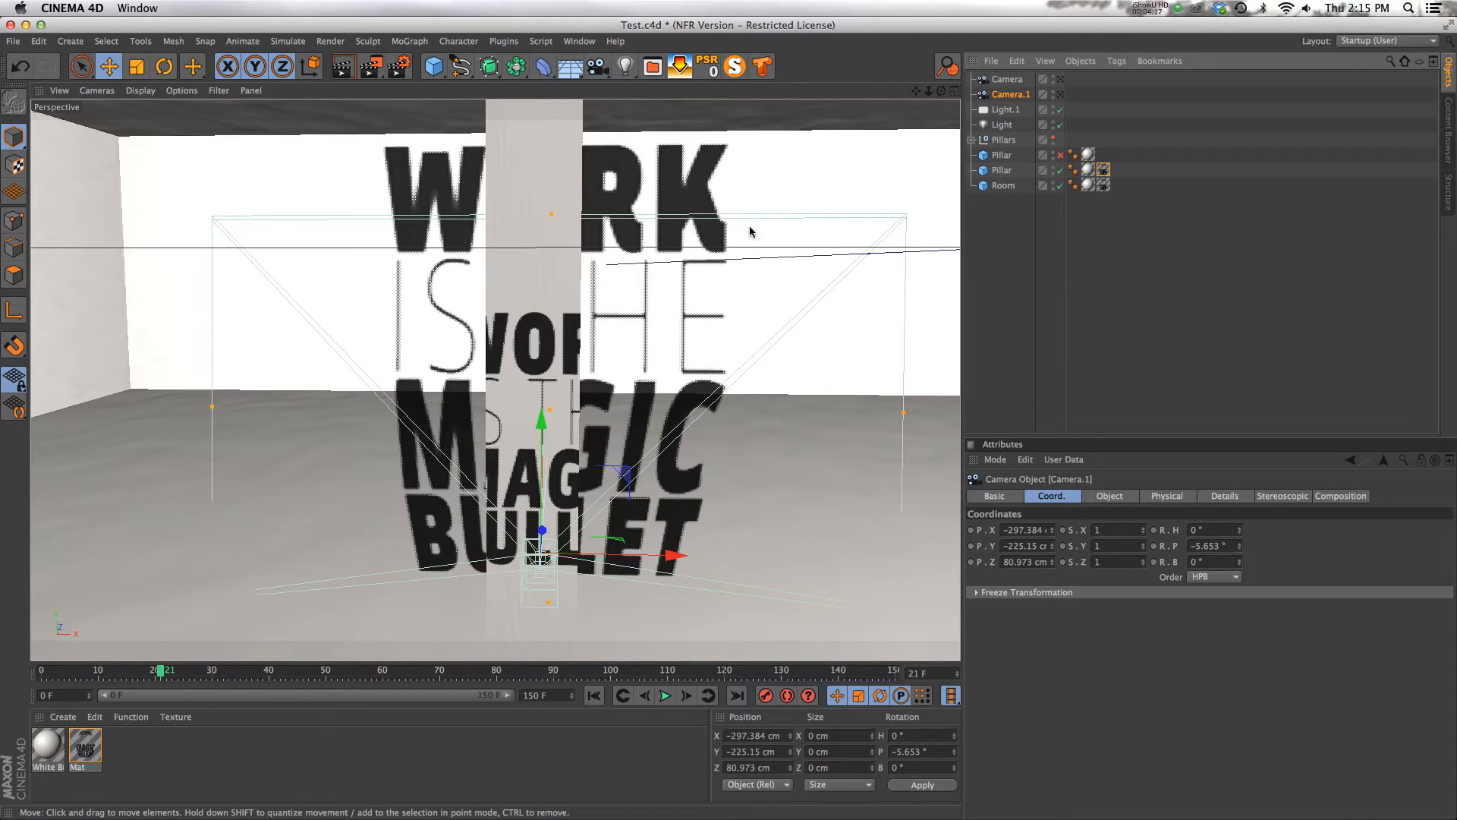
pyautogui.moveTo(600, 68); pyautogui.dragTo(656, 88)
pyautogui.click(1060, 80)
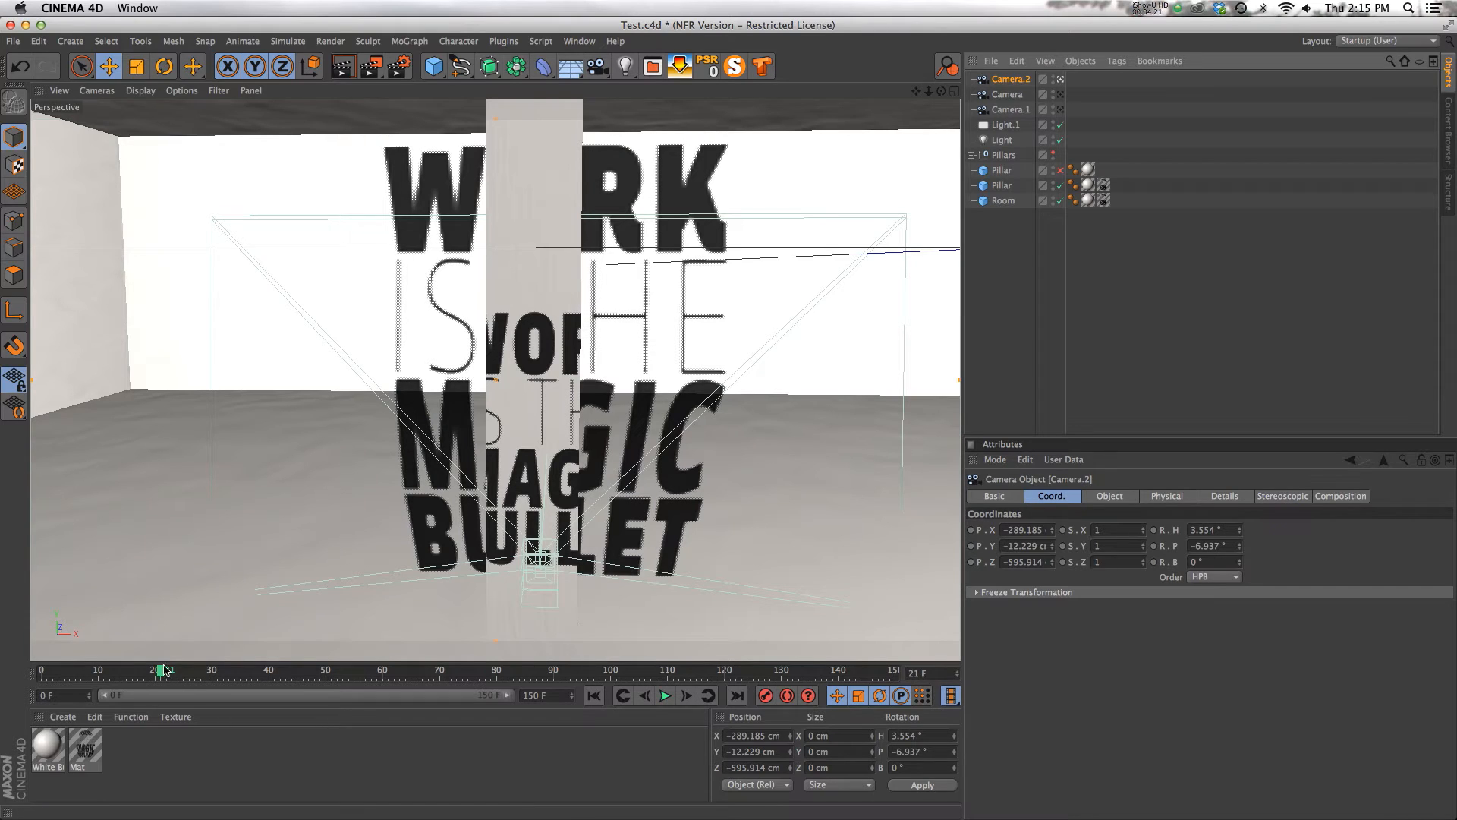
# At frame 76, orbit the viewing camera to about X -328, Y -63, Z -602 cm and record its keyframe
pyautogui.moveTo(164, 670); pyautogui.dragTo(224, 675)
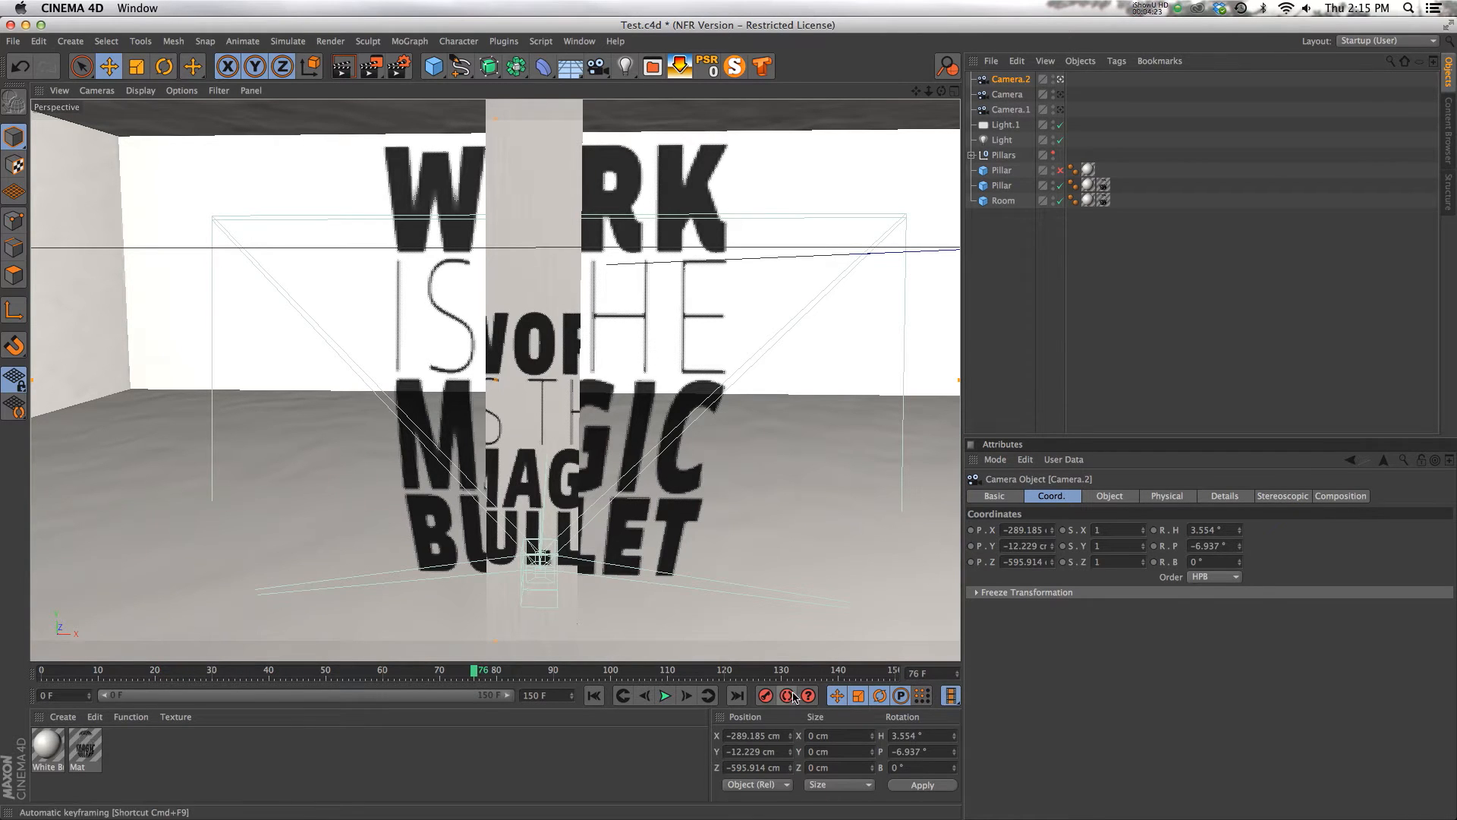
pyautogui.click(766, 695)
pyautogui.keyDown('alt'); pyautogui.moveTo(552, 398); pyautogui.dragTo(545, 408); pyautogui.keyUp('alt')
pyautogui.click(766, 695)
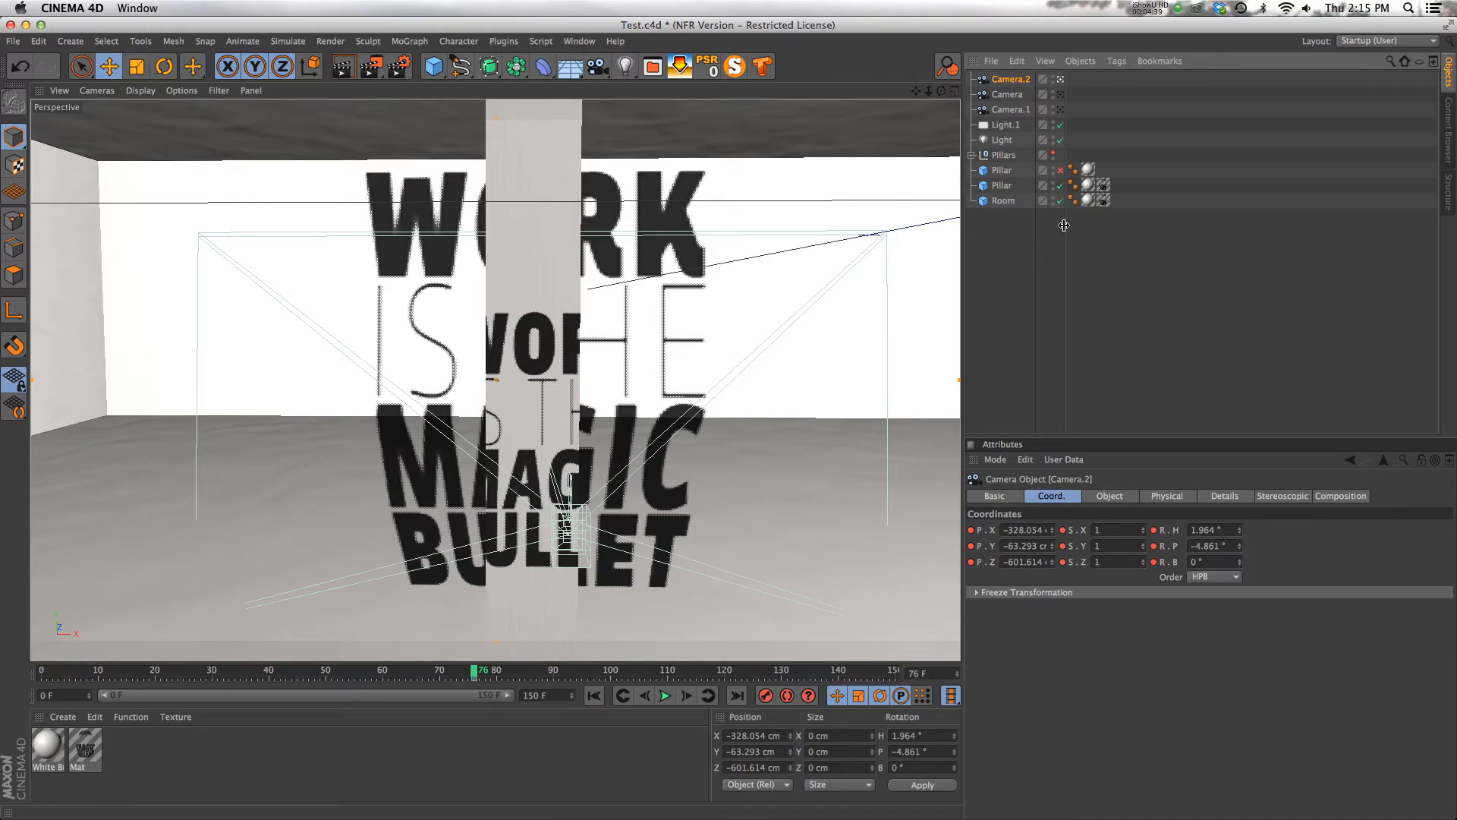
# Check the front Pillar's Mat texture tag and its mapping camera, then switch to the Test.c4d scene
pyautogui.click(1104, 186)
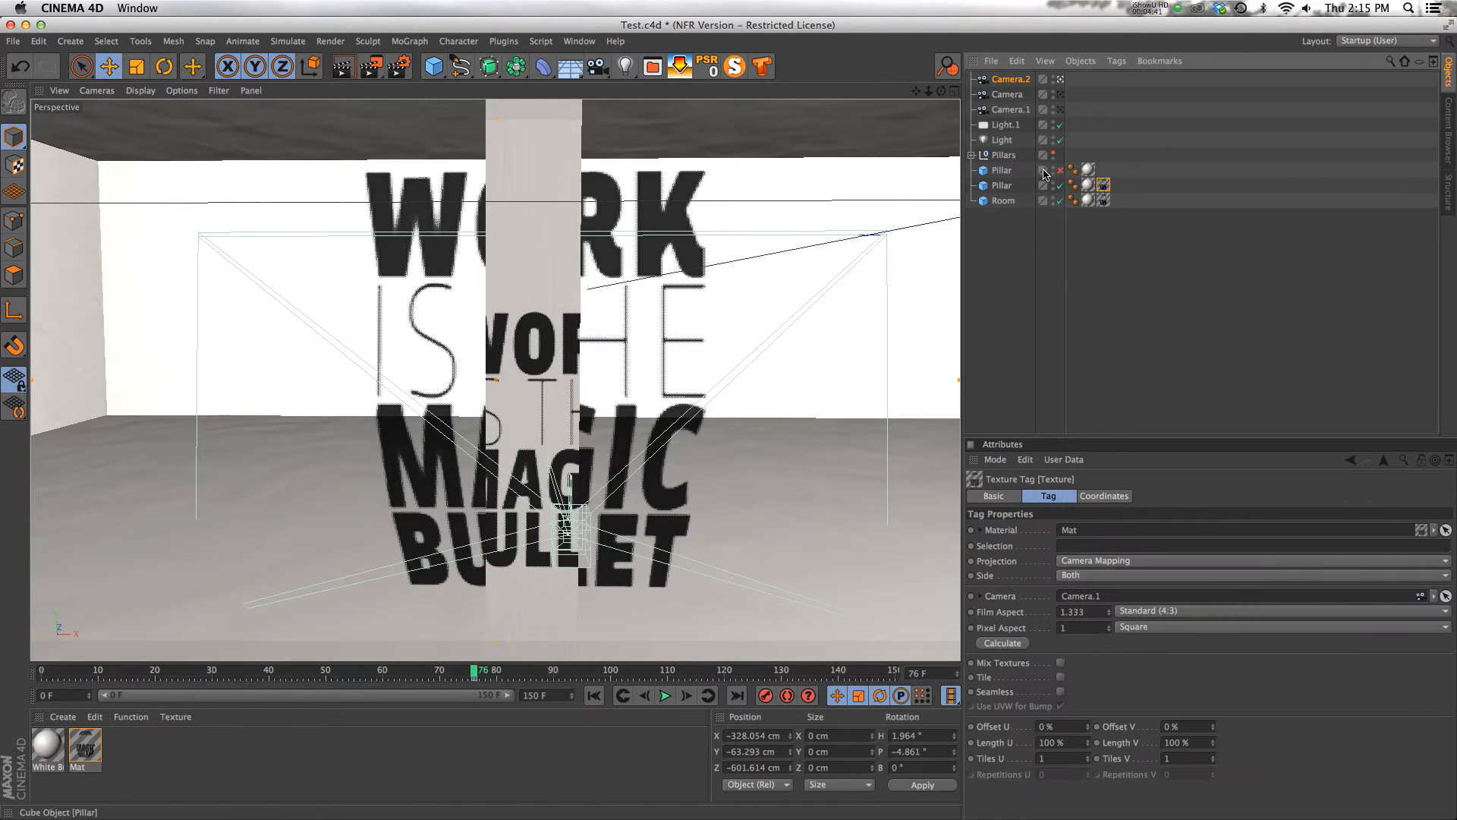
pyautogui.click(1012, 111)
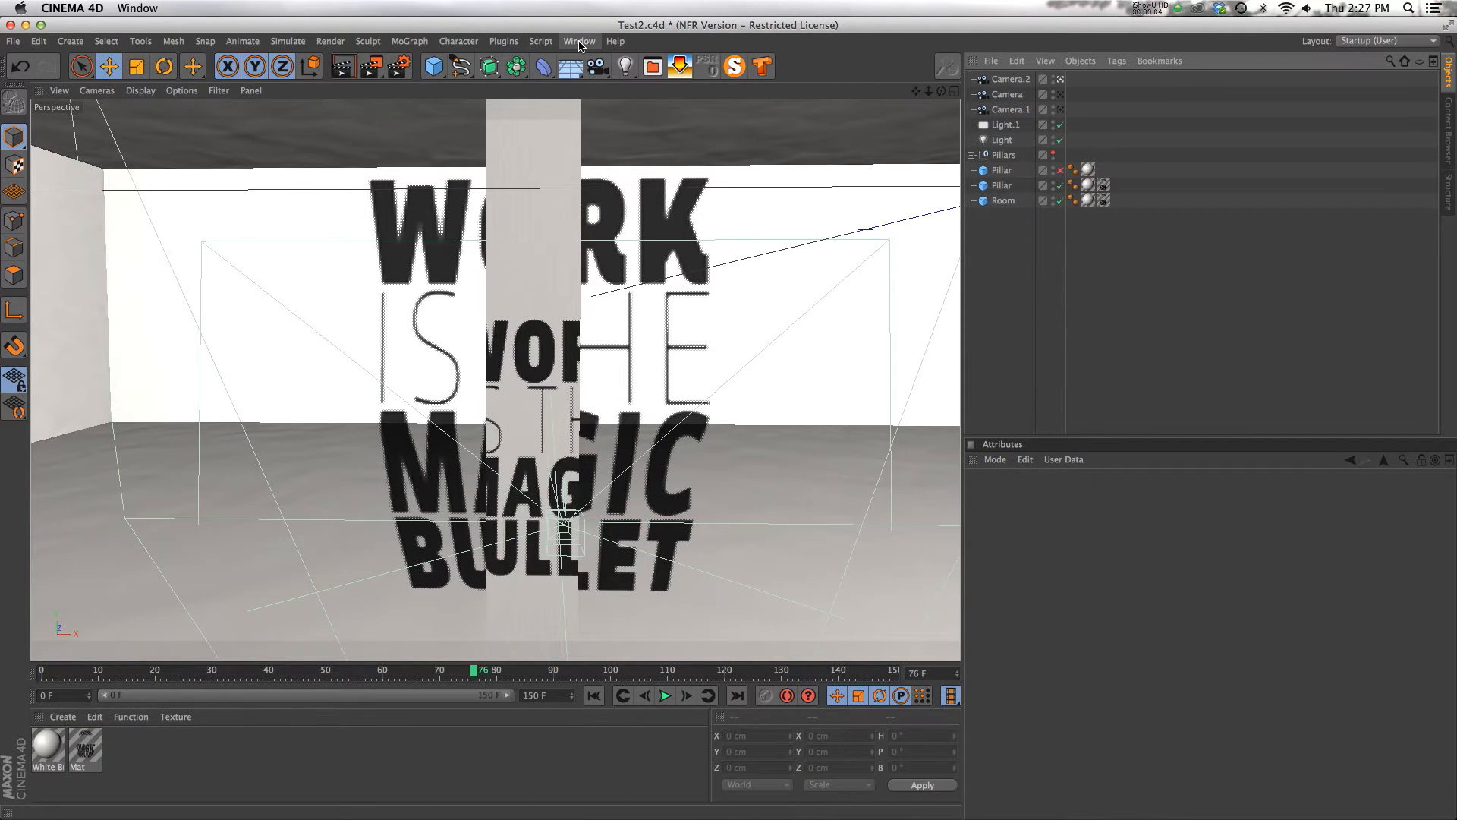
pyautogui.click(578, 42)
pyautogui.click(630, 393)
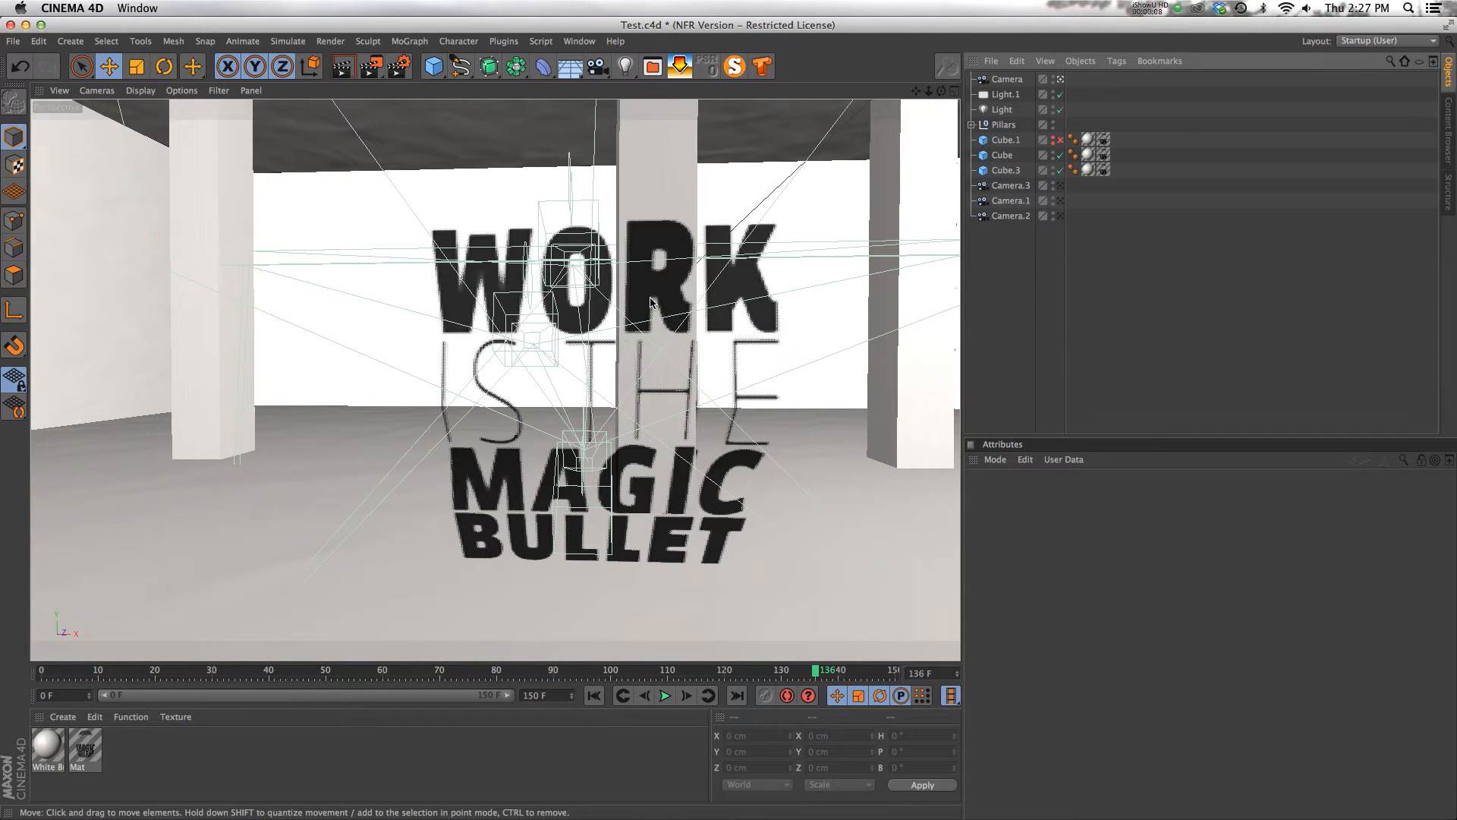
# Open the camera-mapped Mat texture tag on the Cube pillar and nudge its Length V
pyautogui.click(1009, 170)
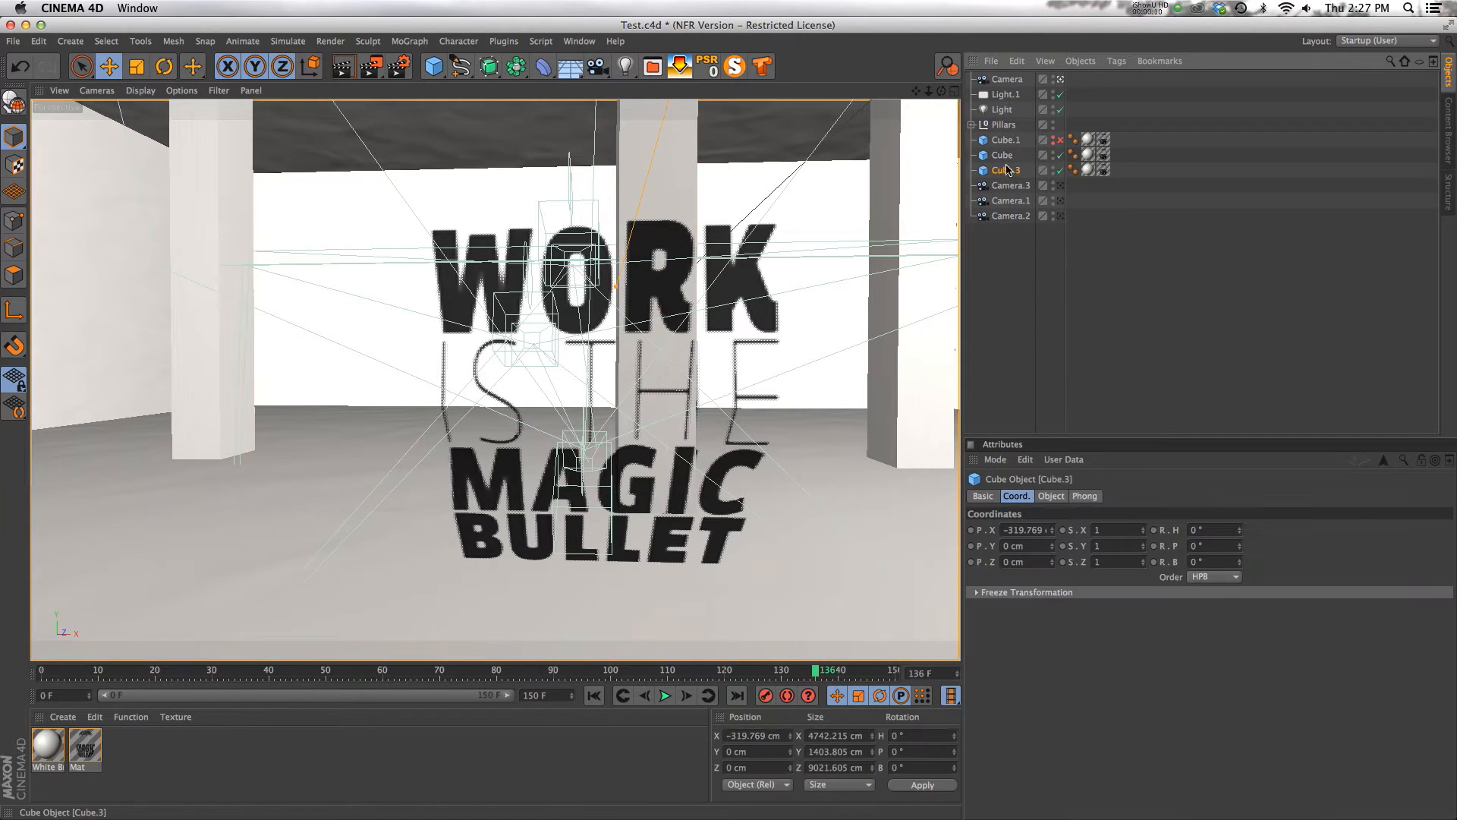
pyautogui.click(1001, 155)
pyautogui.click(1103, 154)
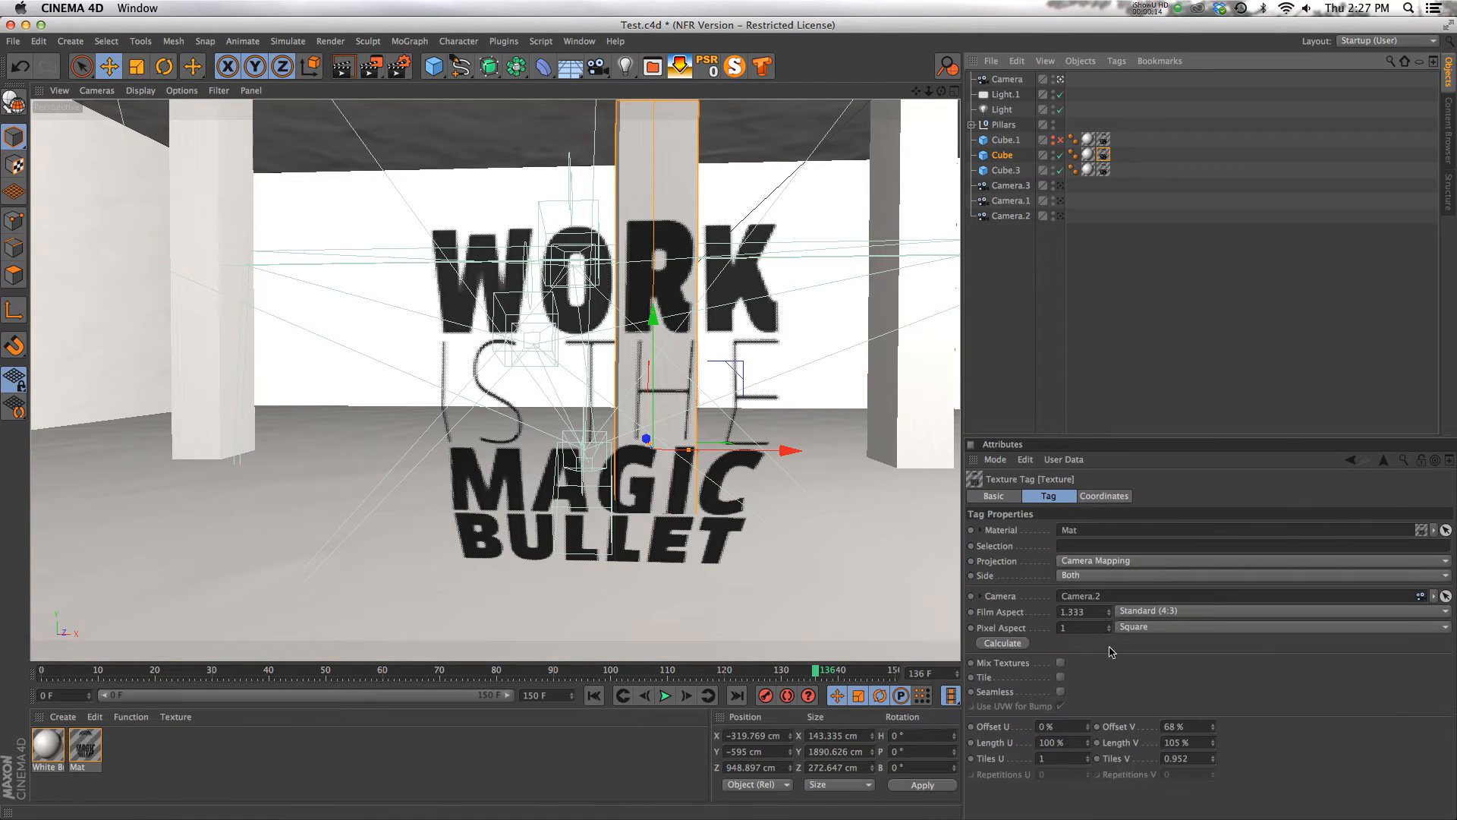
pyautogui.moveTo(1213, 742); pyautogui.dragTo(1216, 745)
# Try adjusting the sensor size and the Y position of Camera.2, undoing each change
pyautogui.click(1003, 215)
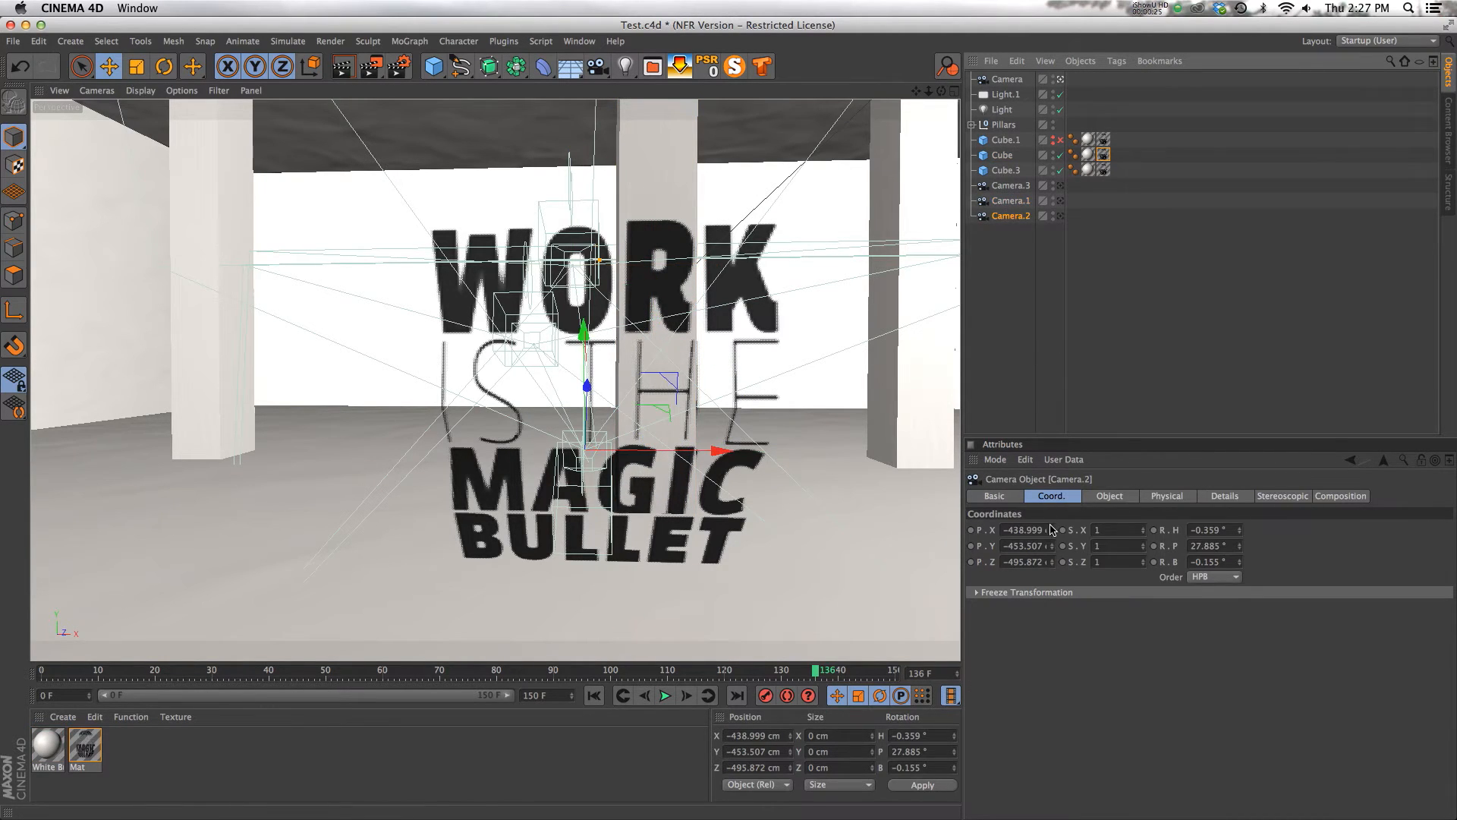
pyautogui.click(1095, 498)
pyautogui.moveTo(1139, 565); pyautogui.dragTo(1139, 568)
pyautogui.press('super+z')
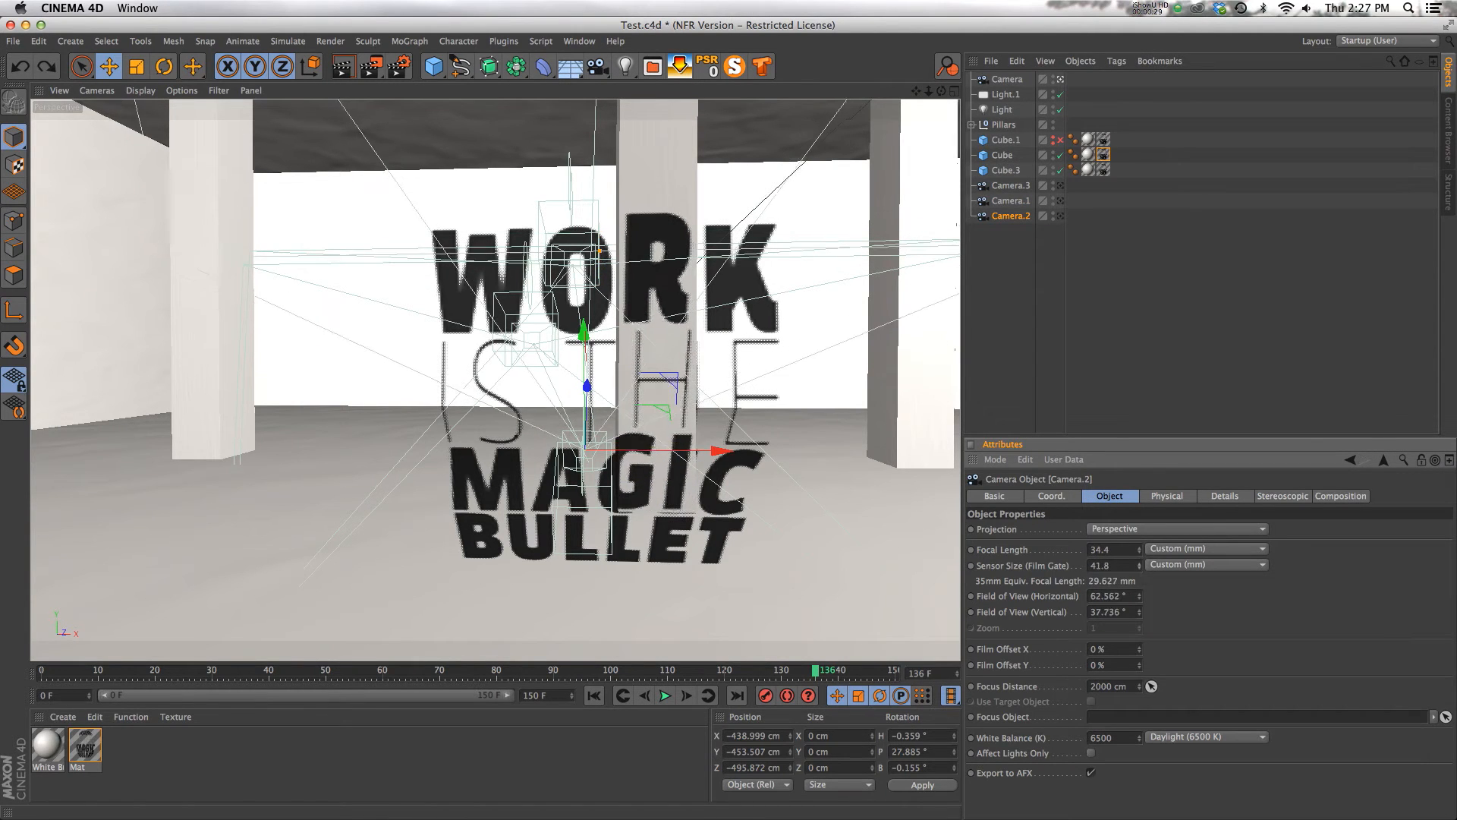
pyautogui.click(1051, 496)
pyautogui.moveTo(1052, 546); pyautogui.dragTo(1052, 483)
pyautogui.press('super+z')
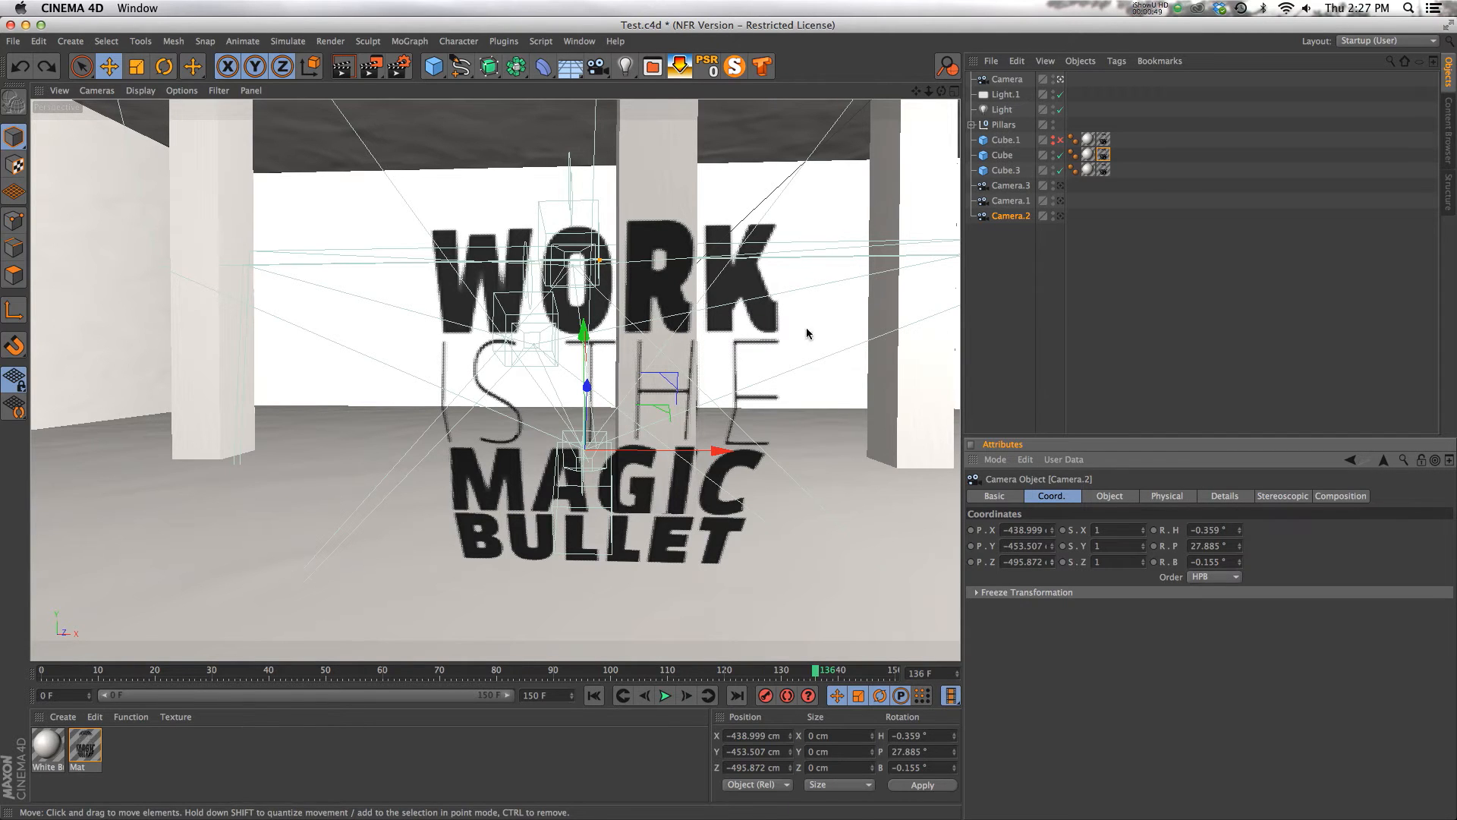
# Inspect the Cube pillar's lettering from the side, restore the aligned view and clear the selection
pyautogui.keyDown('alt'); pyautogui.moveTo(653, 286); pyautogui.dragTo(562, 258); pyautogui.keyUp('alt')
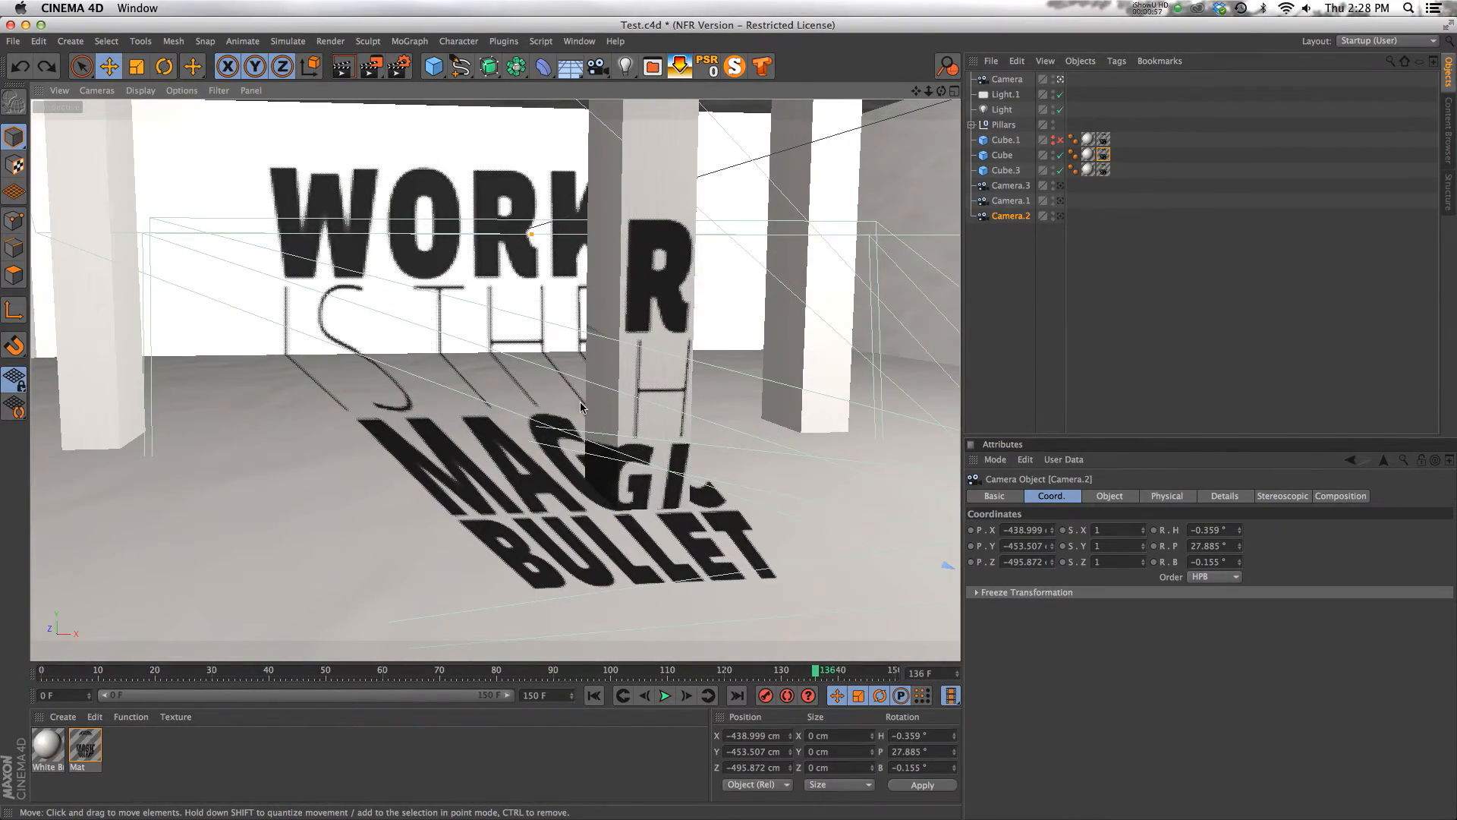
pyautogui.press('super+shift+z')
pyautogui.click(1084, 353)
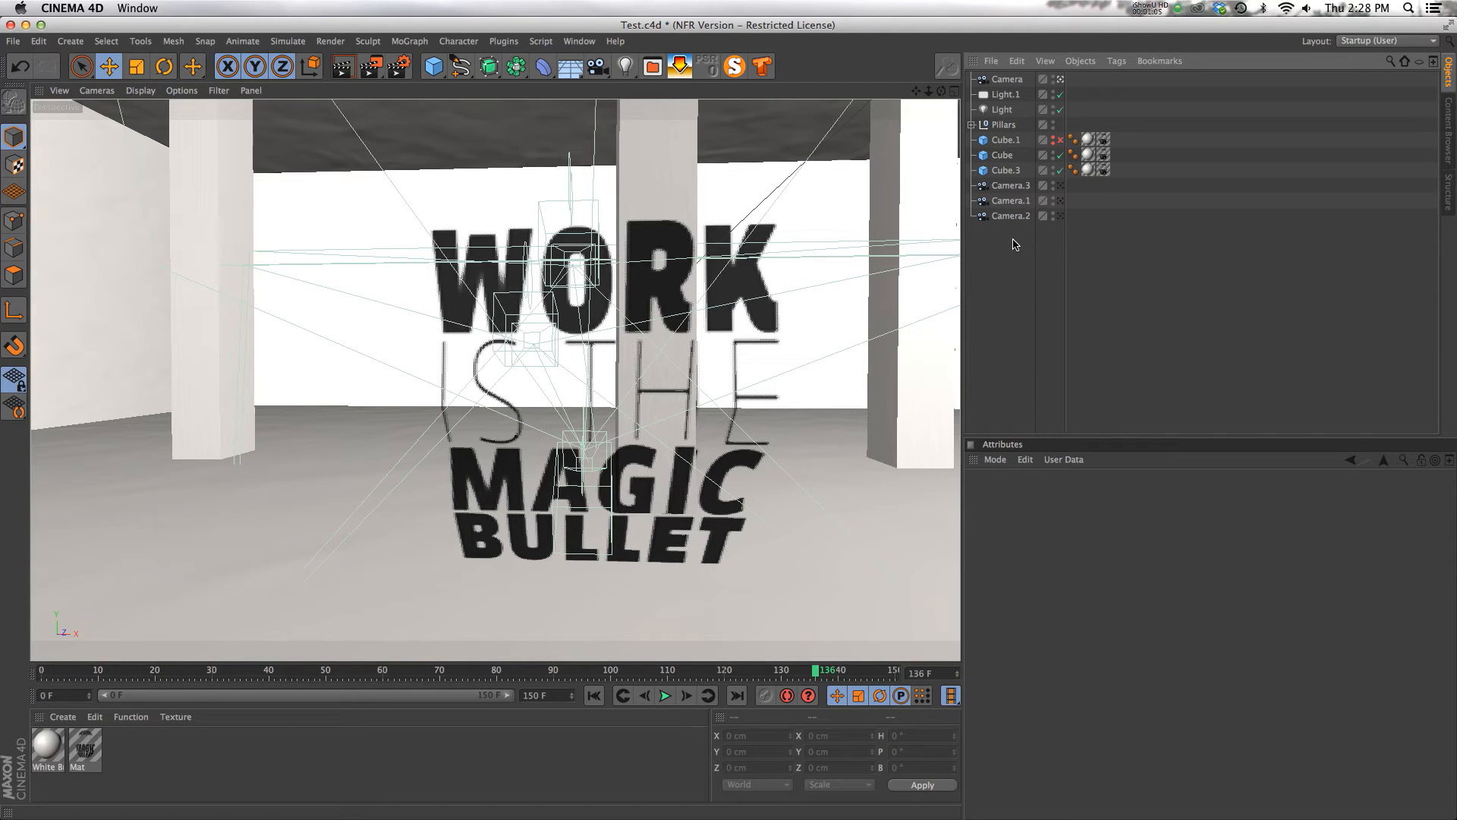
# Enable the Cube.1 pillar, open its Mat texture tag and undo a trial nudge of Offset U
pyautogui.click(1009, 138)
pyautogui.click(1060, 141)
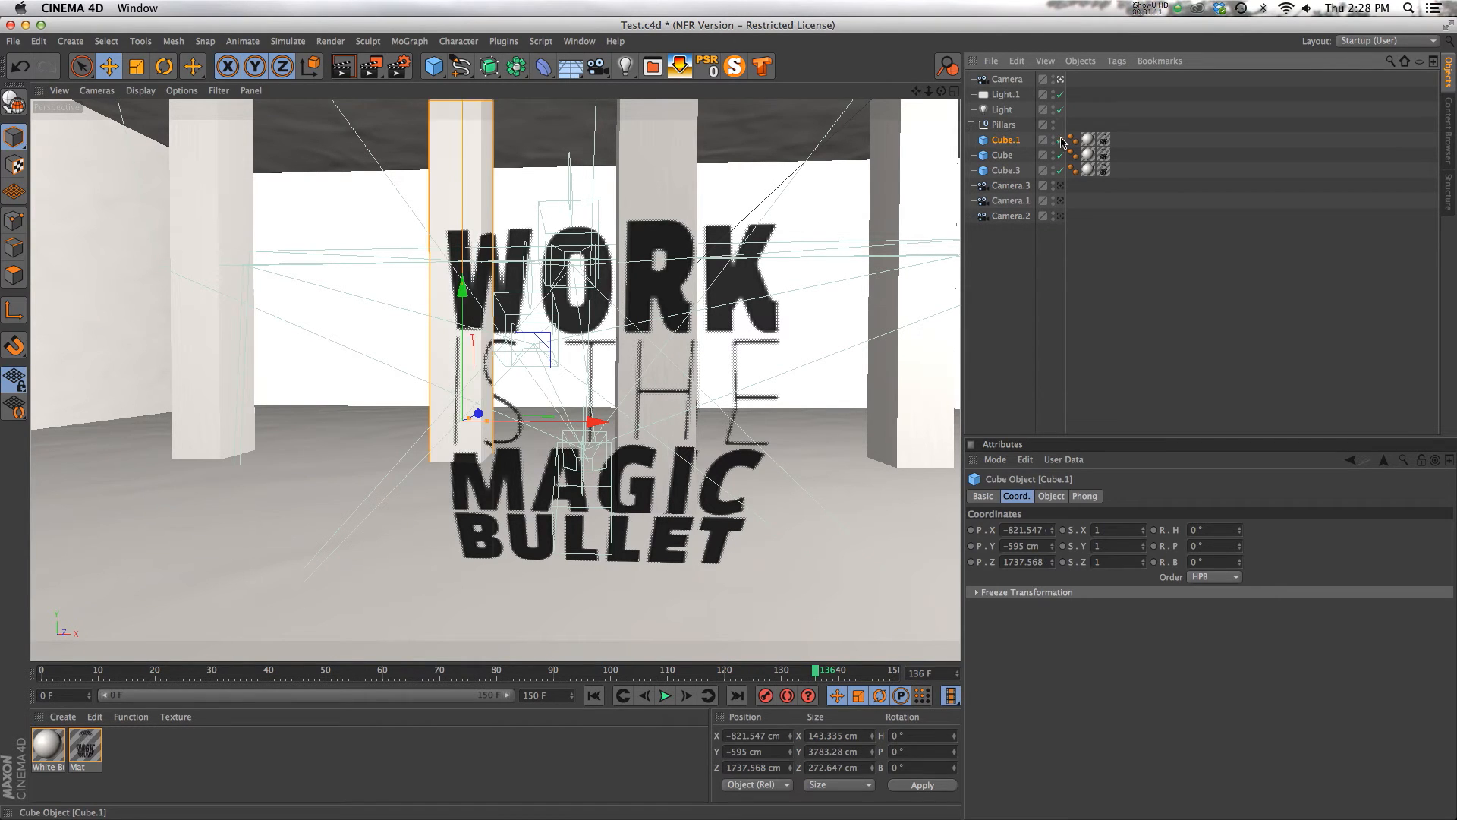
pyautogui.click(1104, 140)
pyautogui.click(1087, 724)
pyautogui.press('super+z')
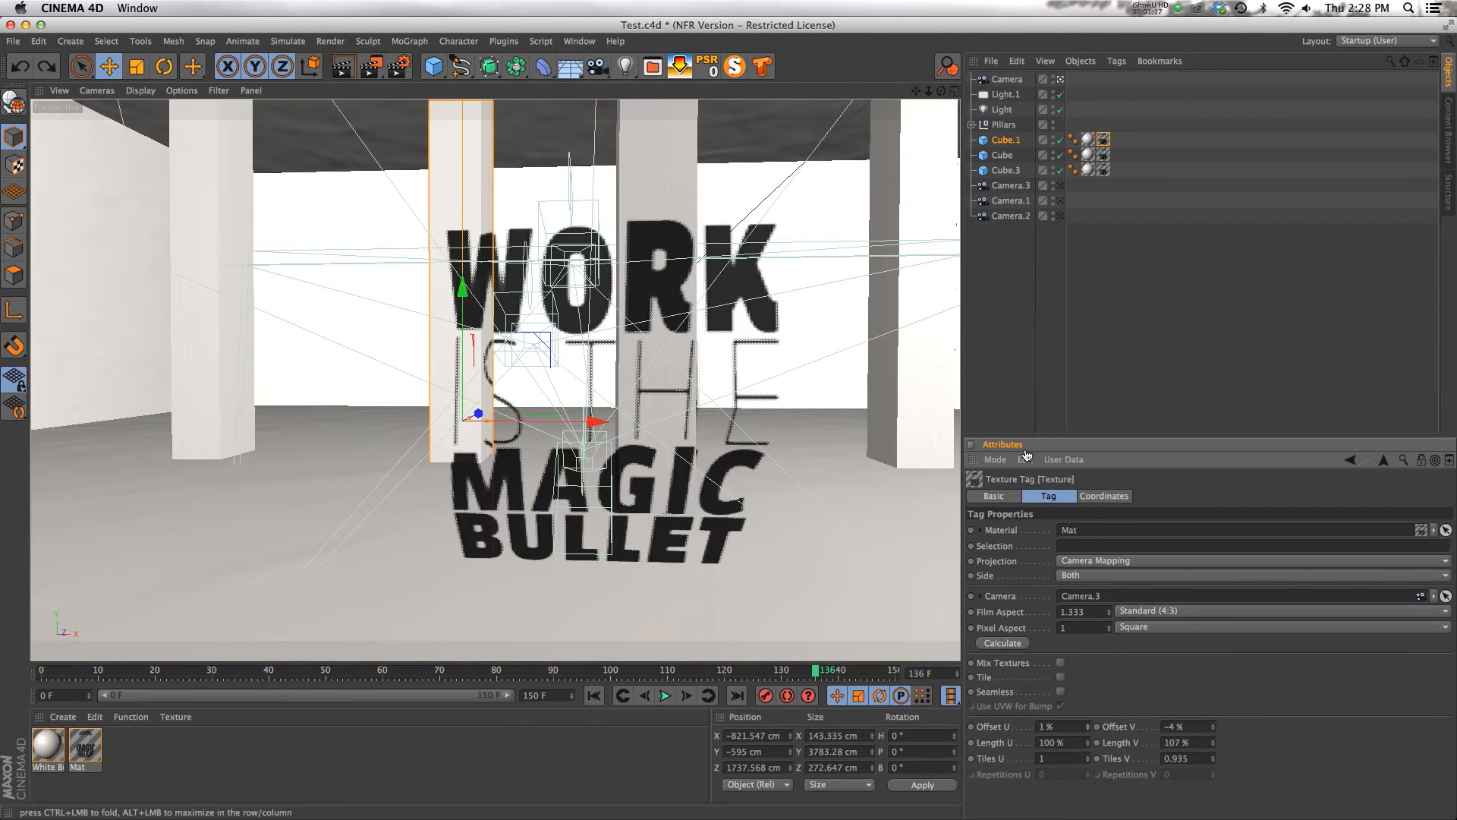
# Replay the Apple - Perspective video in Chrome to see how its lettering splits over the pillars, then return to Cinema 4D
pyautogui.keyDown('alt'); pyautogui.moveTo(518, 327); pyautogui.dragTo(533, 335); pyautogui.keyUp('alt')
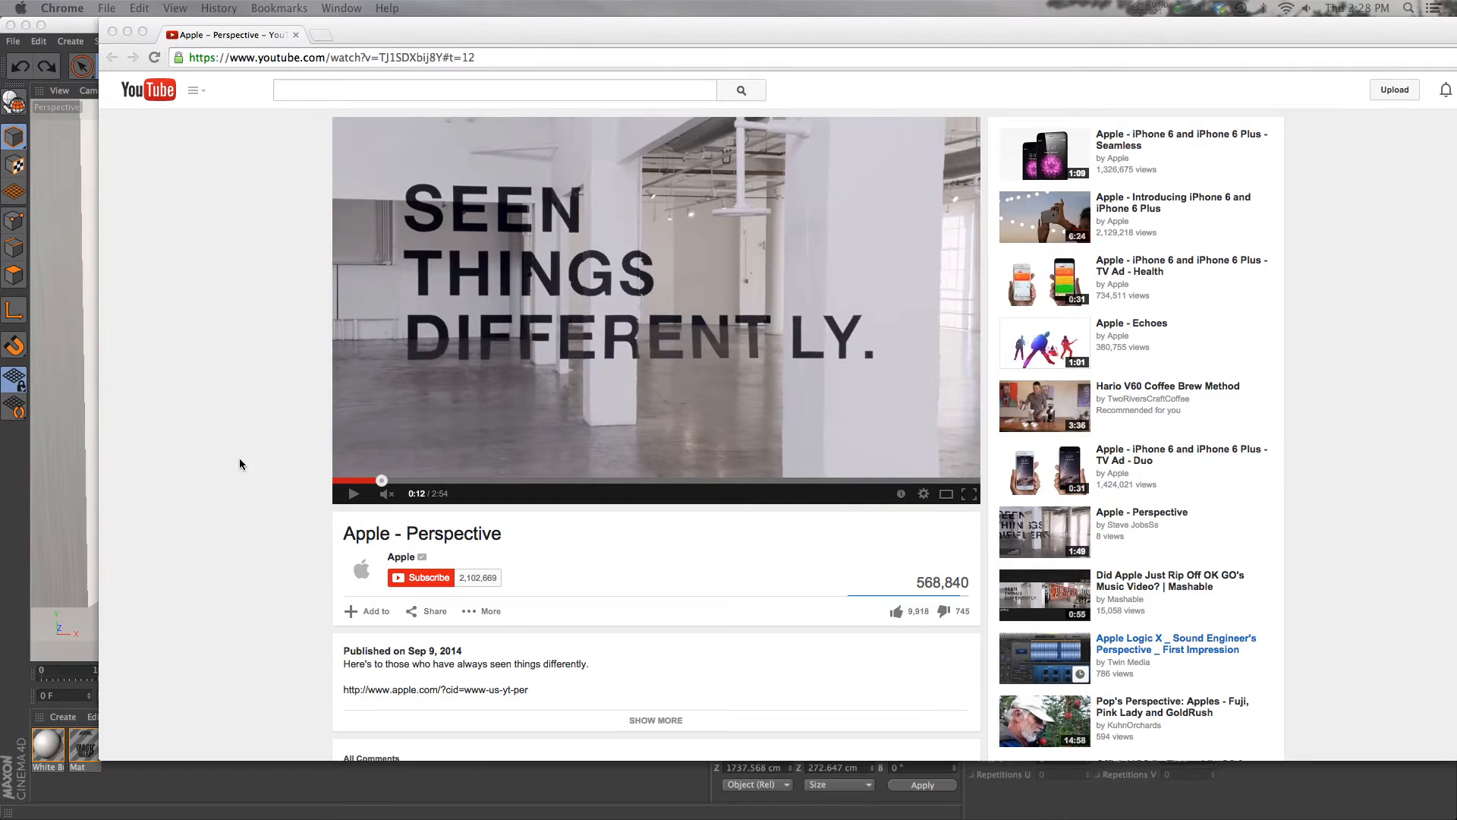
pyautogui.click(354, 494)
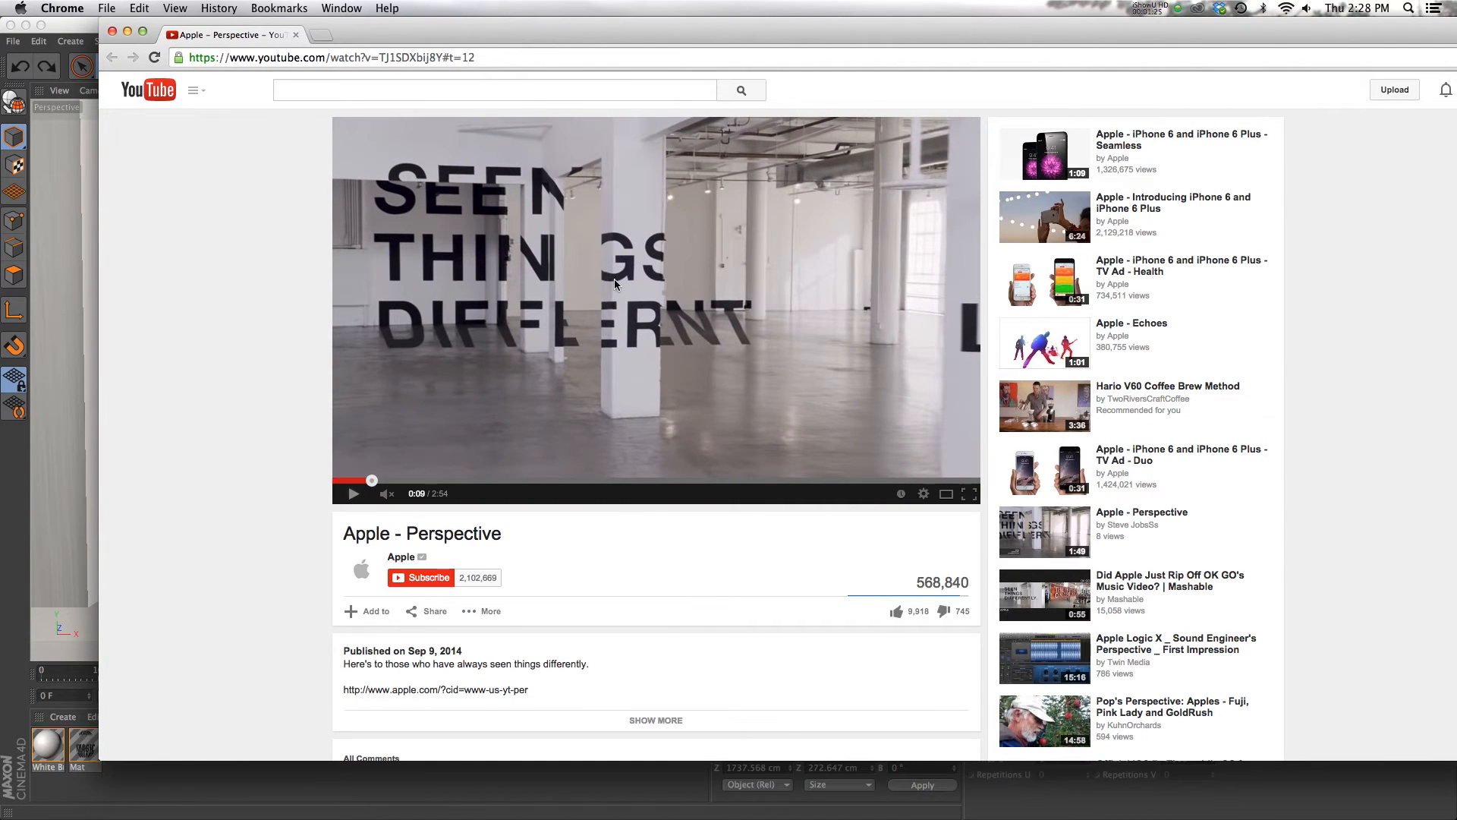
pyautogui.click(354, 494)
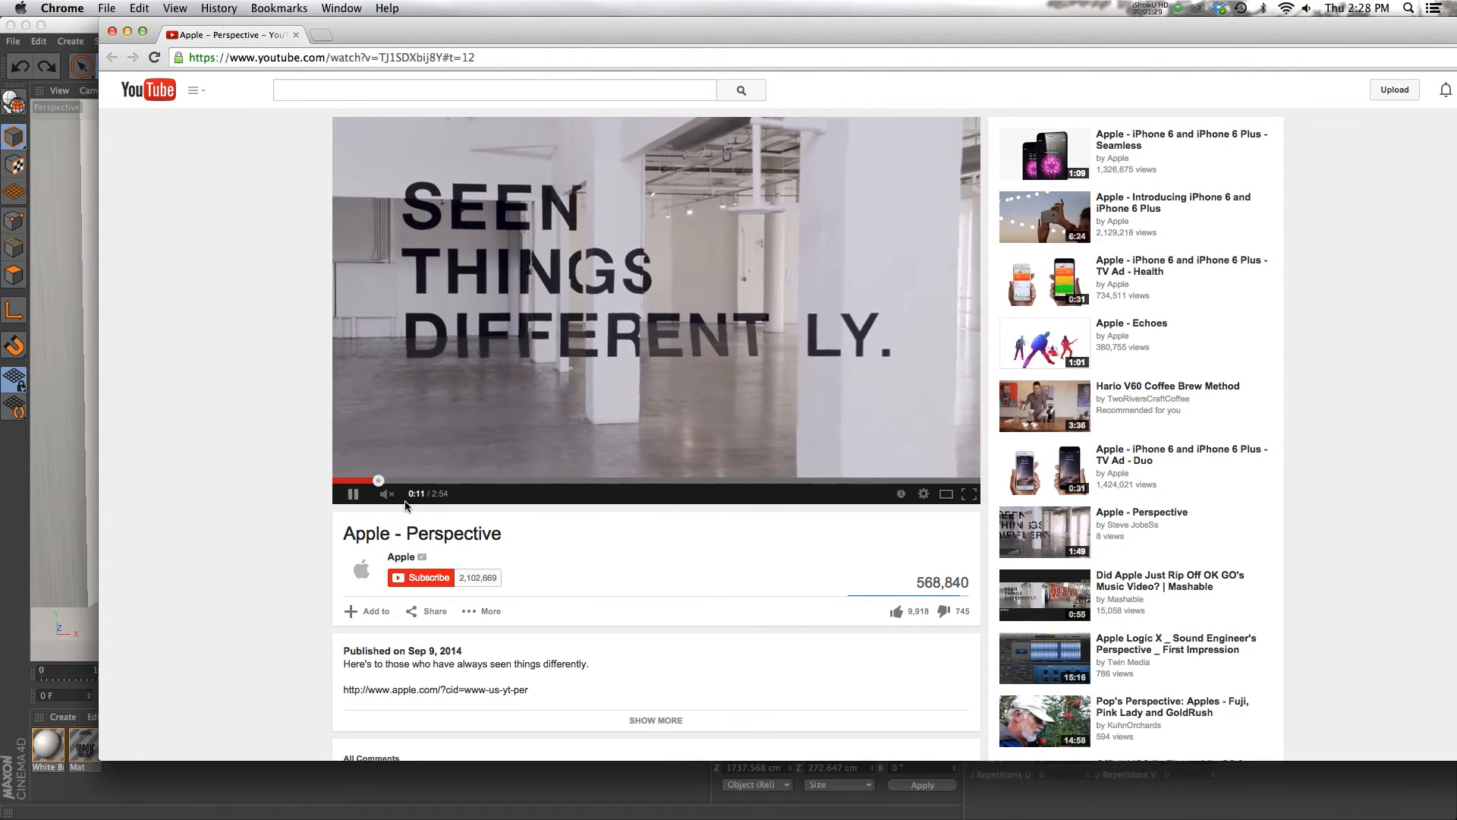
pyautogui.click(48, 300)
pyautogui.click(48, 300)
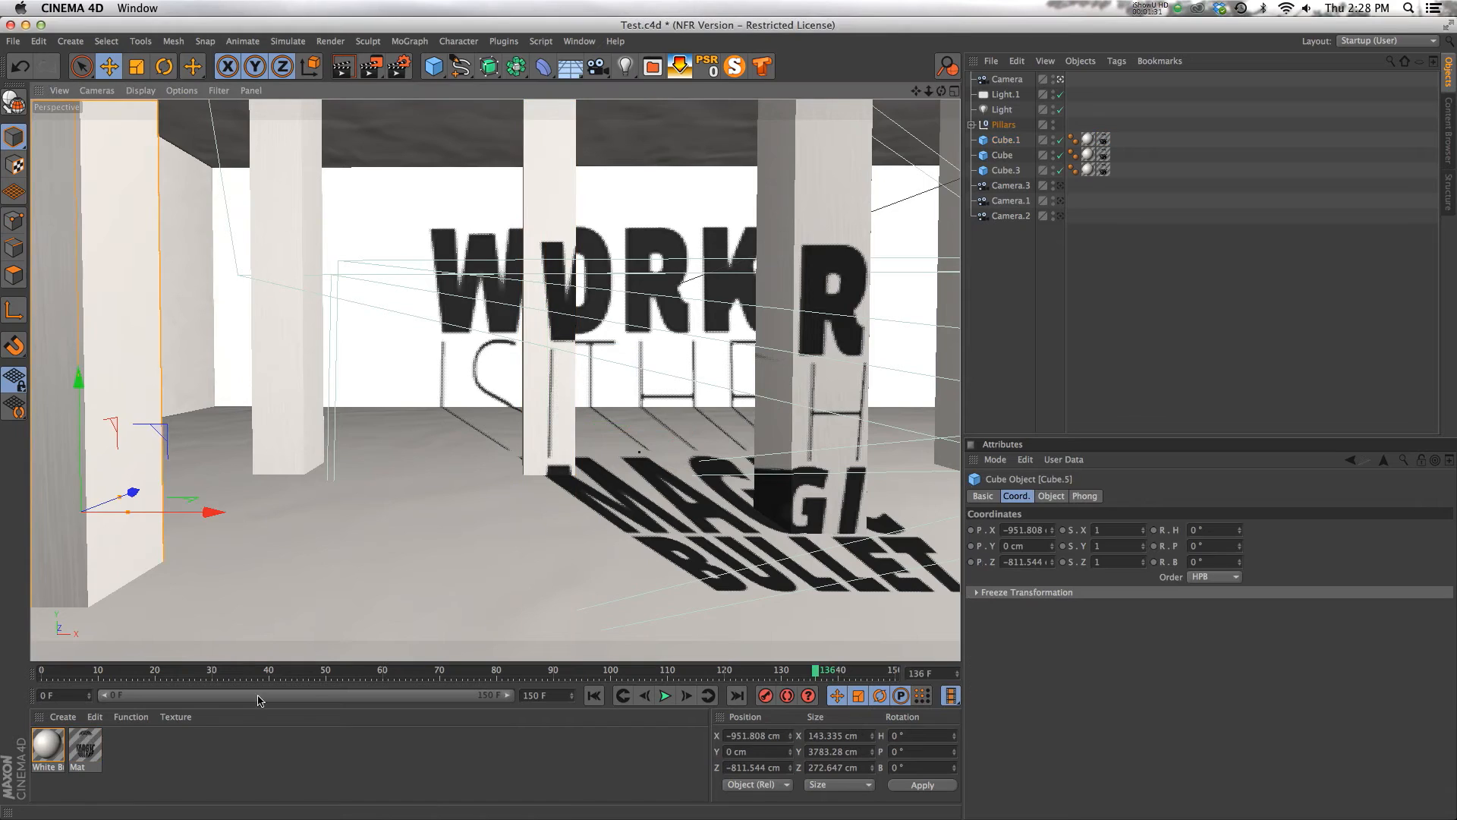
# Scrub the camera animation to frame 107 to check how the lettering aligns across the pillars
pyautogui.moveTo(188, 671)
pyautogui.mouseDown()
pyautogui.moveTo(86, 668)
pyautogui.moveTo(346, 667)
pyautogui.moveTo(341, 645)
pyautogui.moveTo(351, 670)
pyautogui.moveTo(622, 670)
pyautogui.mouseUp()
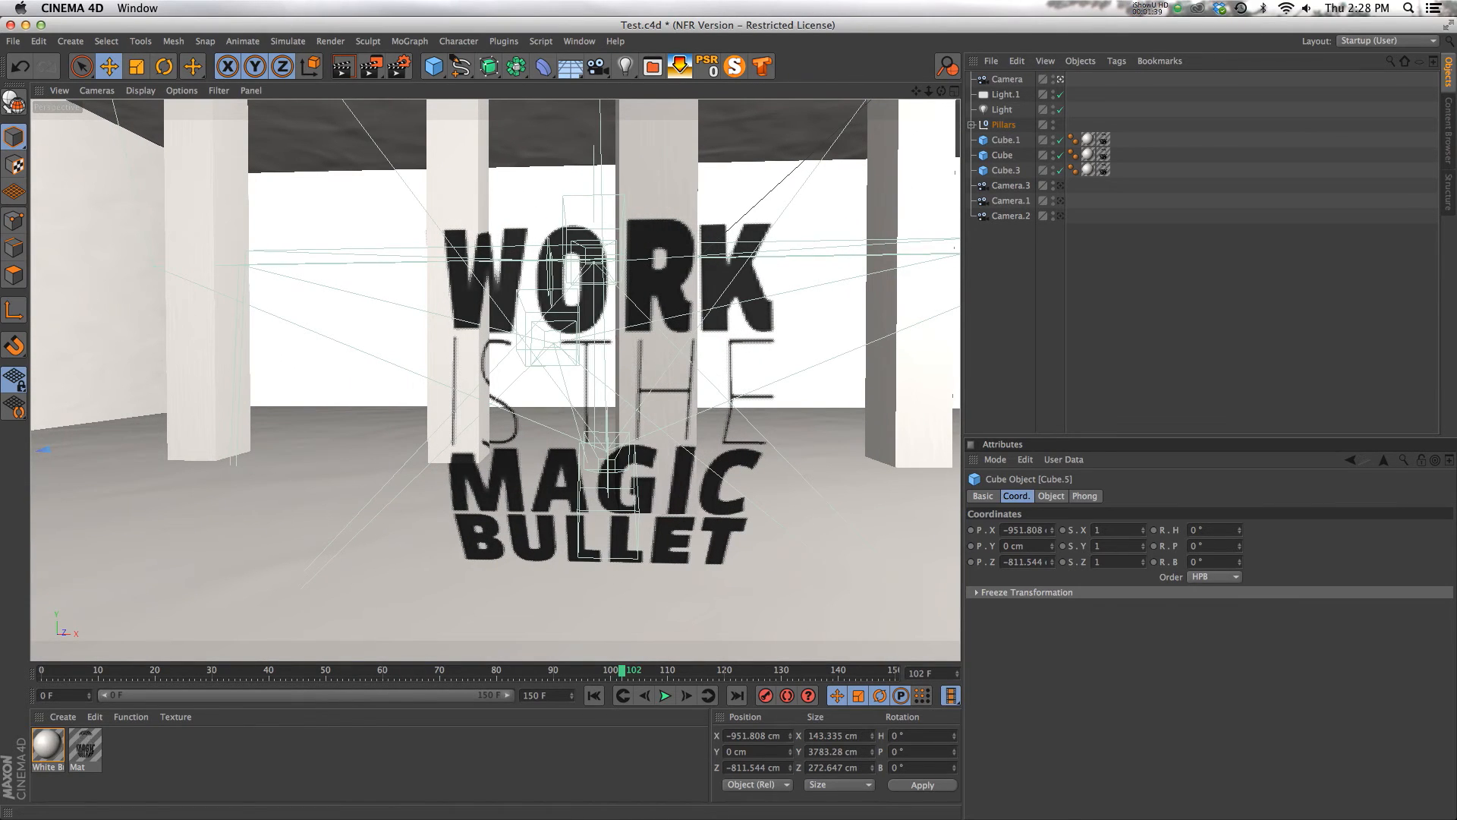
pyautogui.press('super+Tab')
pyautogui.click(1319, 398)
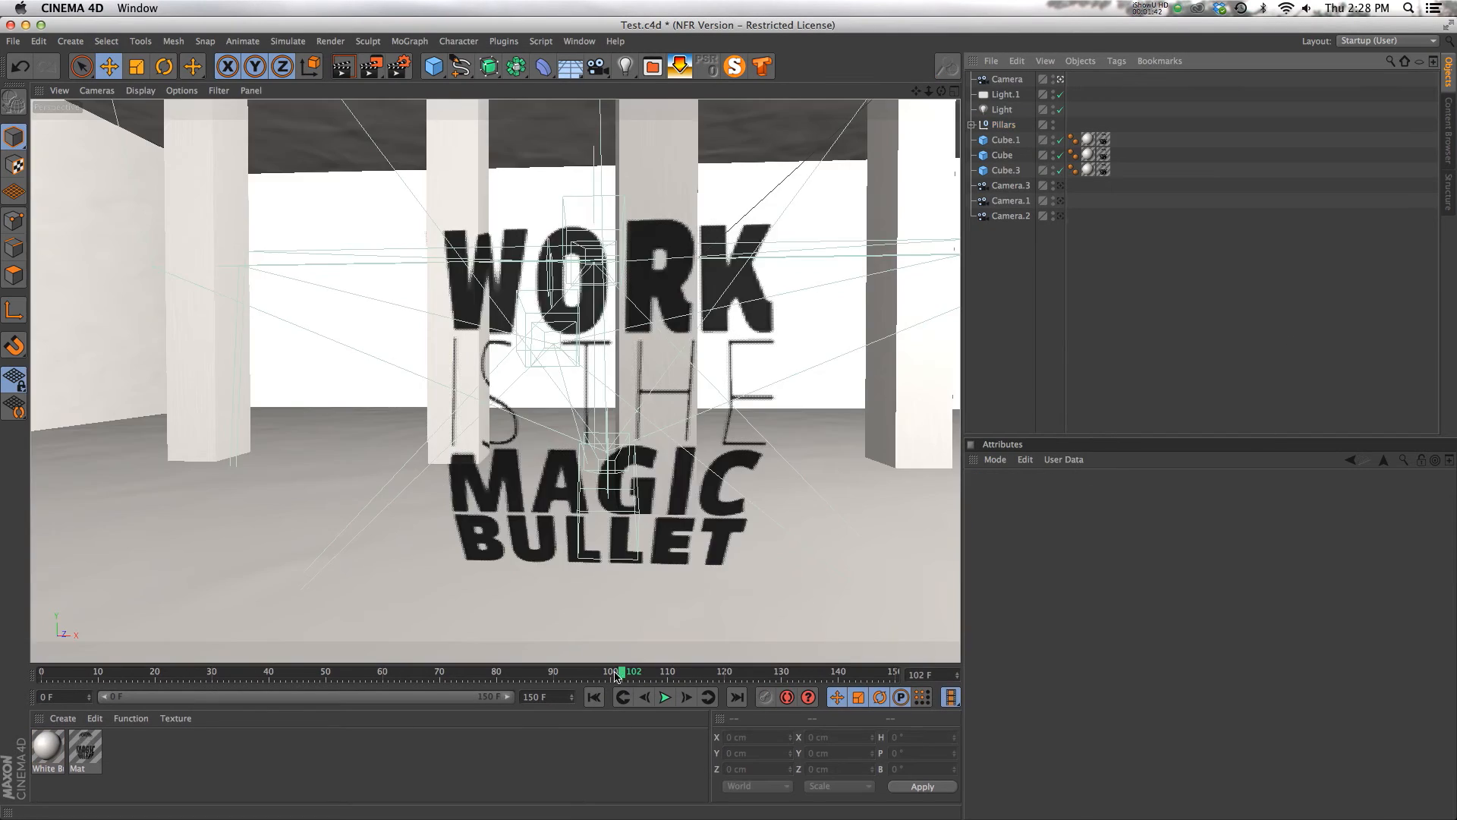
pyautogui.moveTo(623, 671); pyautogui.dragTo(650, 670)
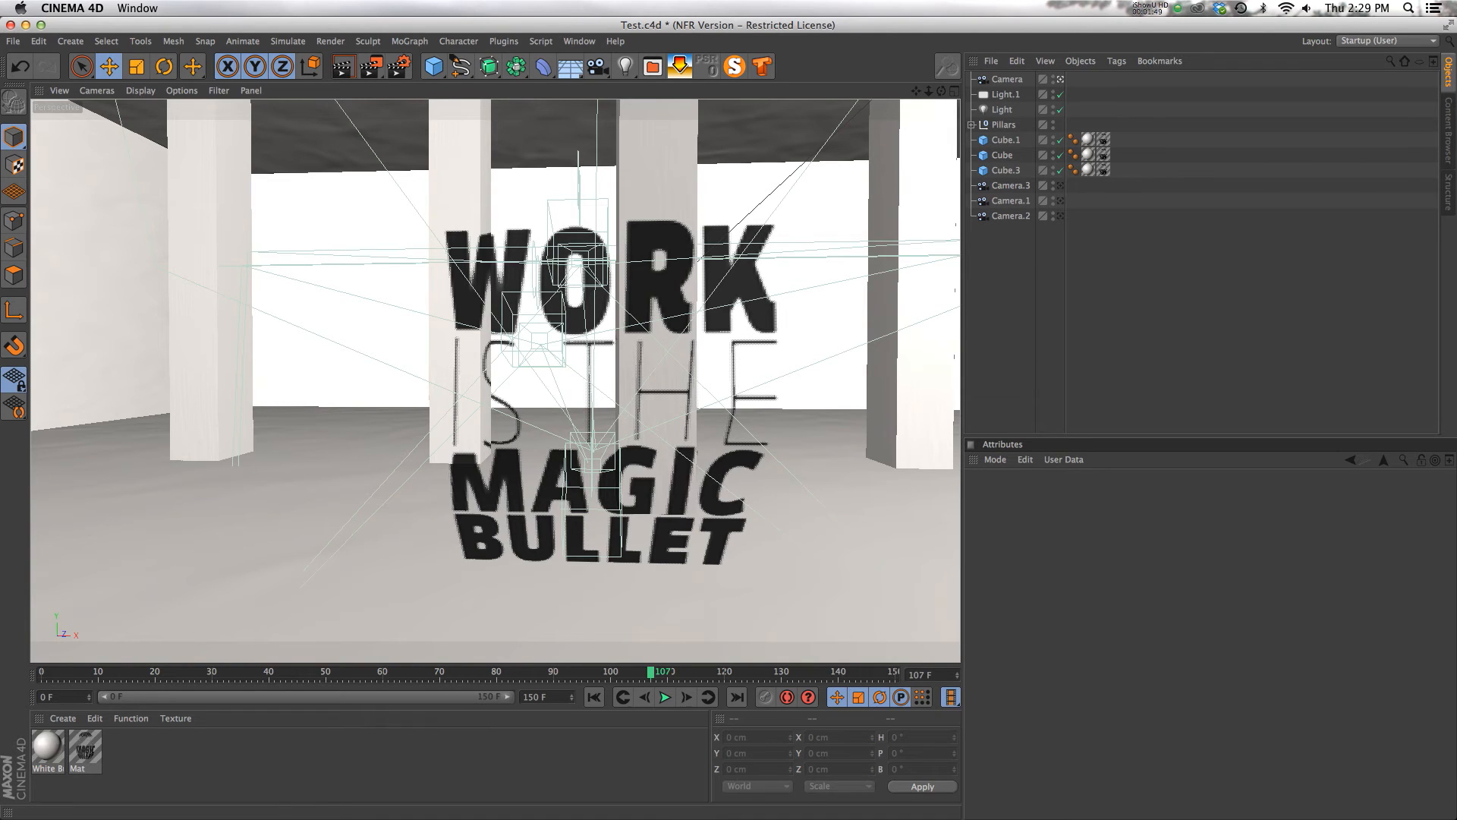
# Switch to Photoshop and compare Work.psd with Work2.psd, where parts of WORK are erased, then return to Cinema 4D
pyautogui.press('super+Tab')
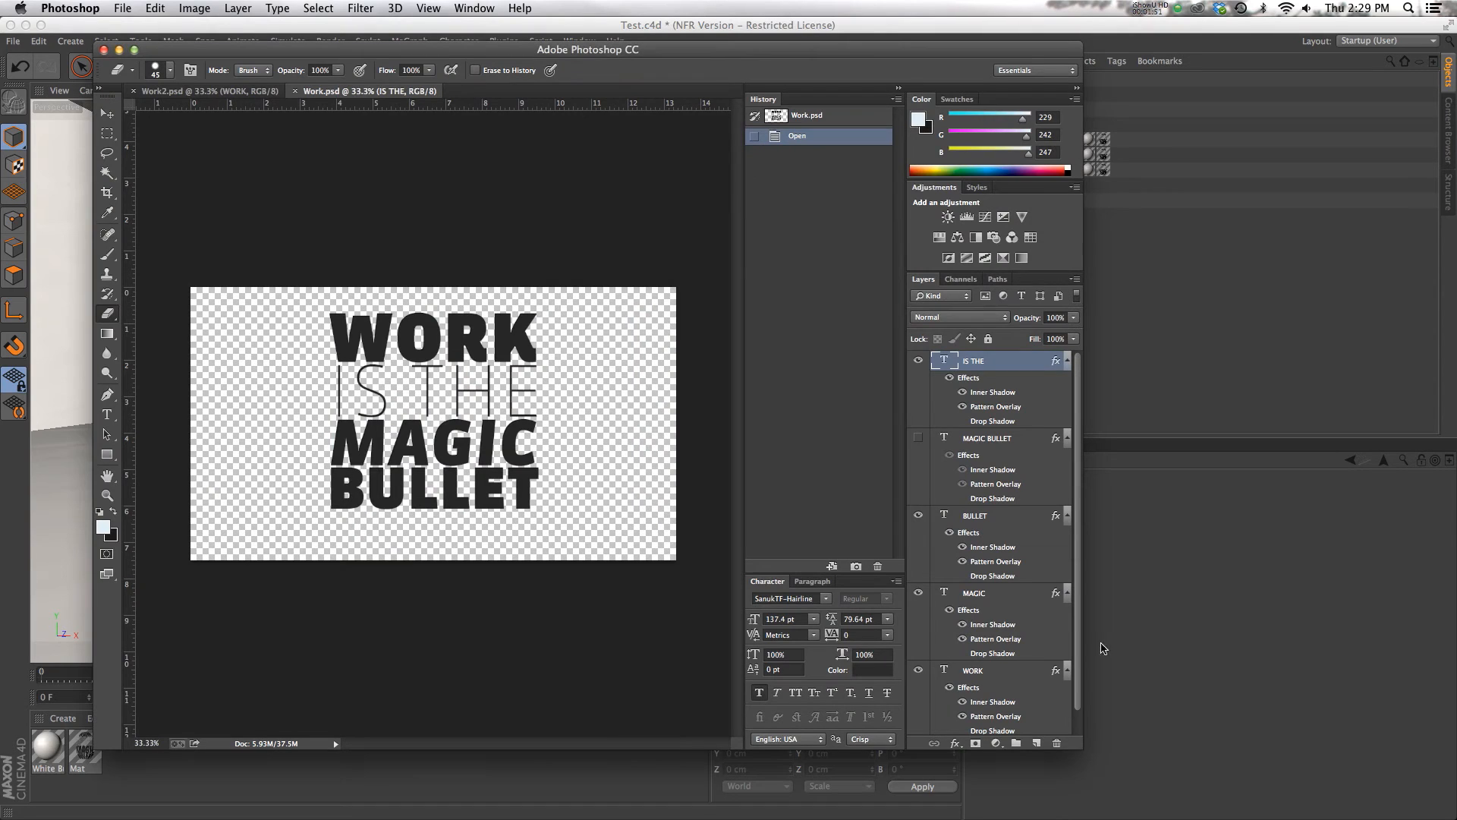
pyautogui.click(241, 92)
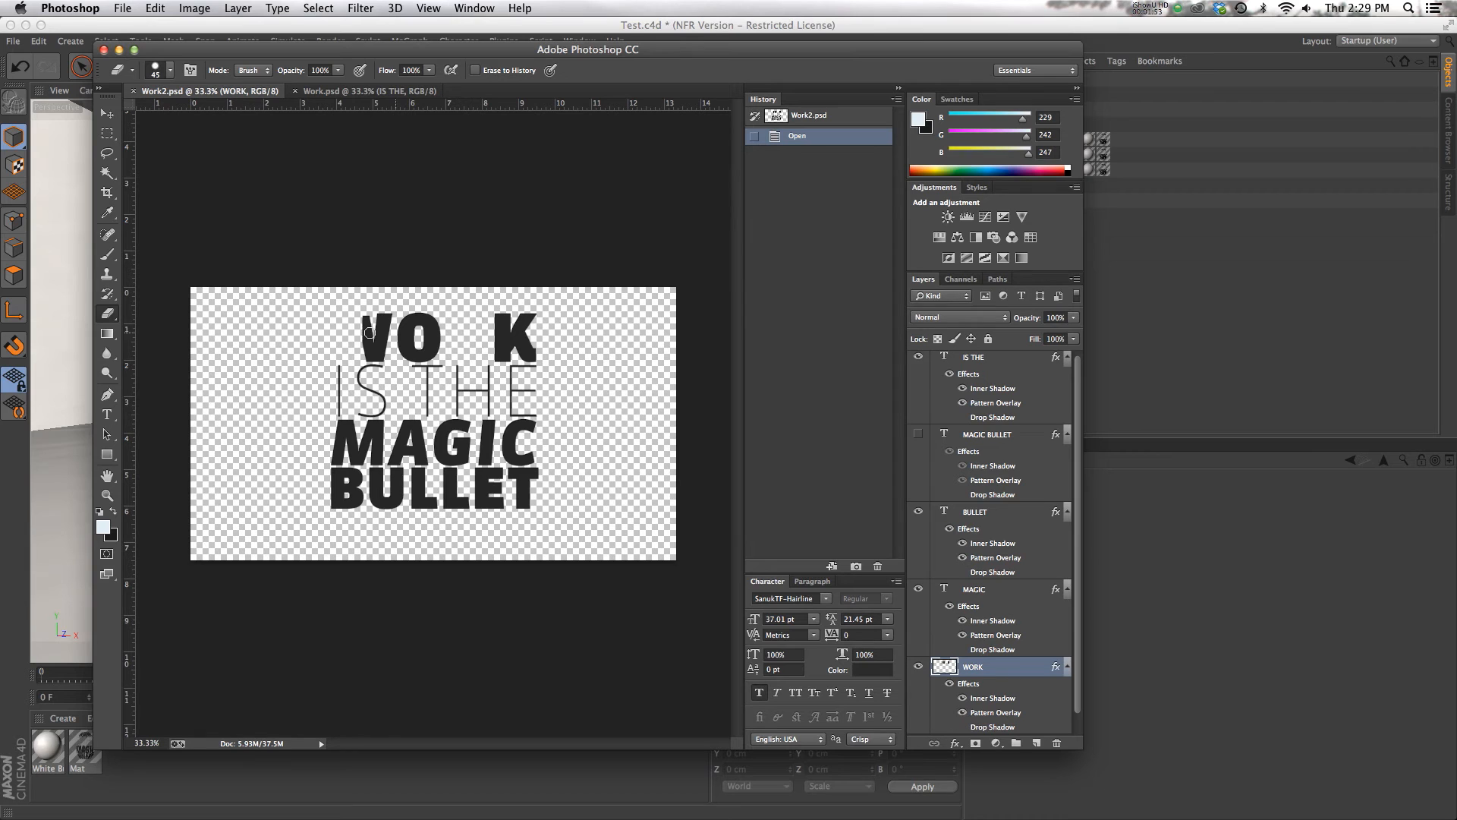
pyautogui.click(1132, 274)
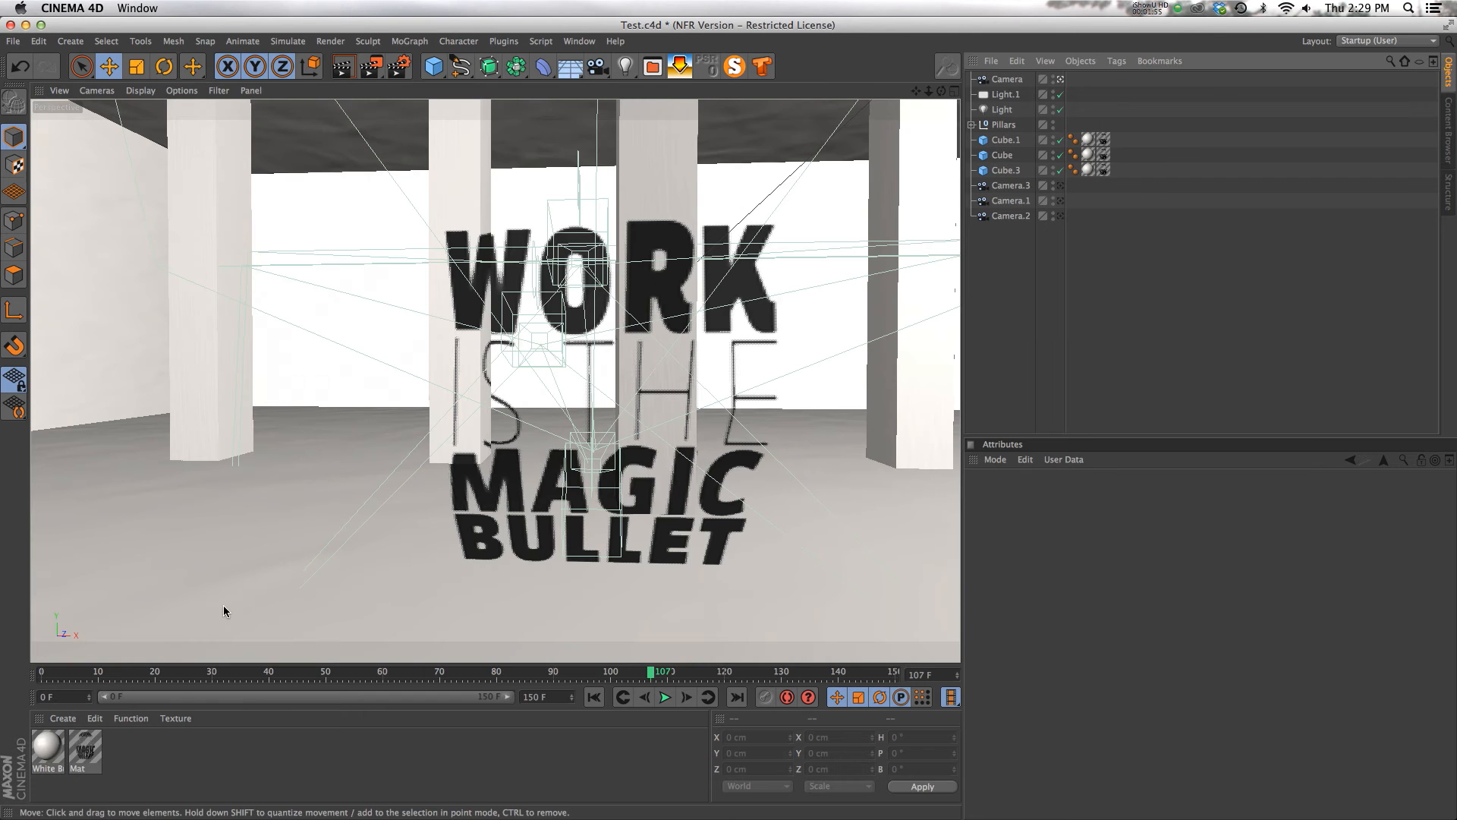
# Duplicate the Mat material, discarding any accidentally created blank material
pyautogui.doubleClick(130, 750)
pyautogui.press('Delete')
pyautogui.keyDown('ctrl'); pyautogui.moveTo(95, 747); pyautogui.dragTo(157, 751); pyautogui.keyUp('ctrl')
pyautogui.press('super+Tab')
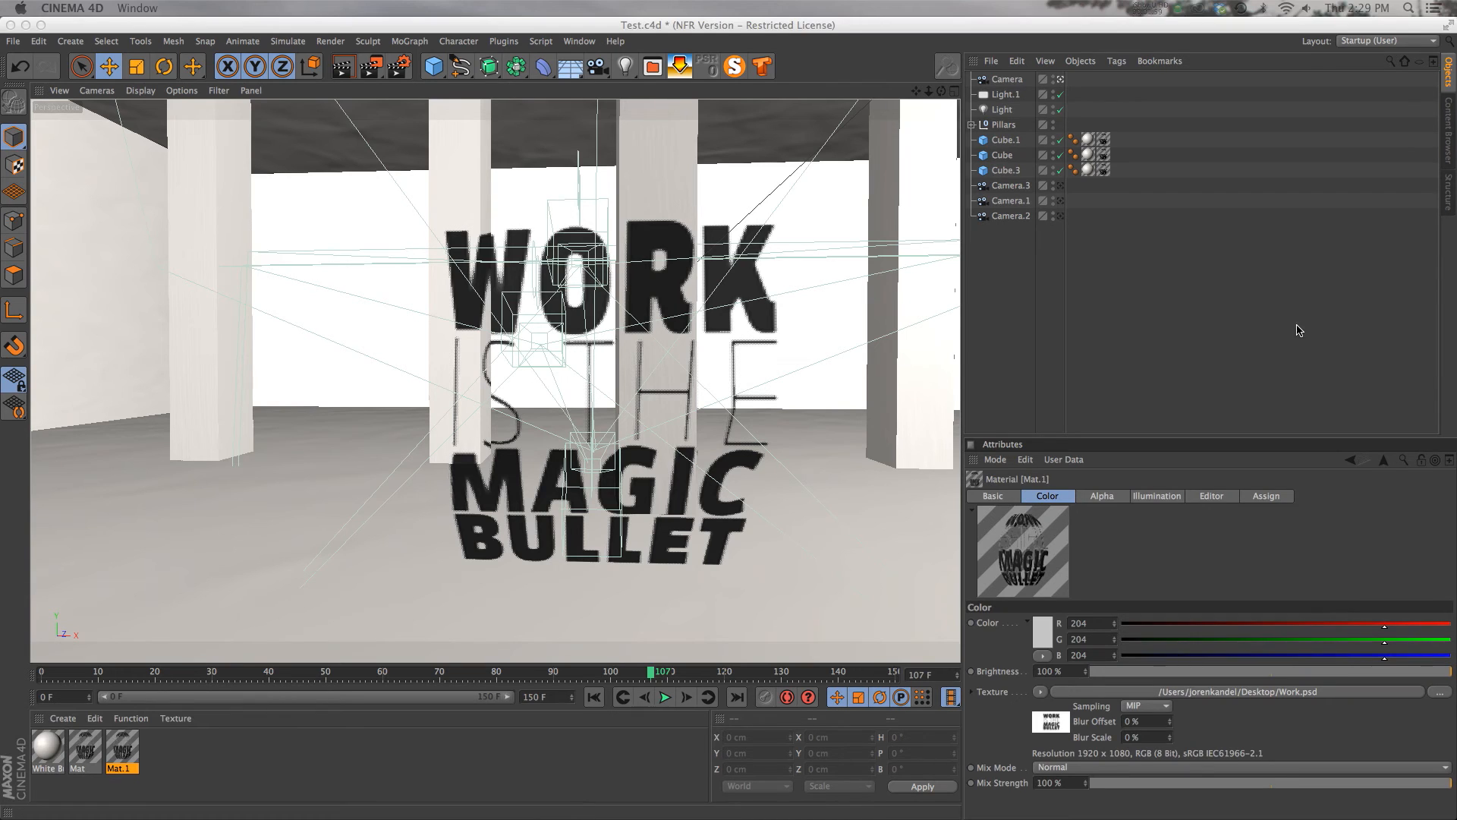
# Load Work2.psd as the texture in the duplicated material's Color and Alpha channels and close its editor
pyautogui.moveTo(1456, 144); pyautogui.dragTo(798, 144)
pyautogui.click(814, 258)
pyautogui.click(844, 290)
pyautogui.doubleClick(684, 261)
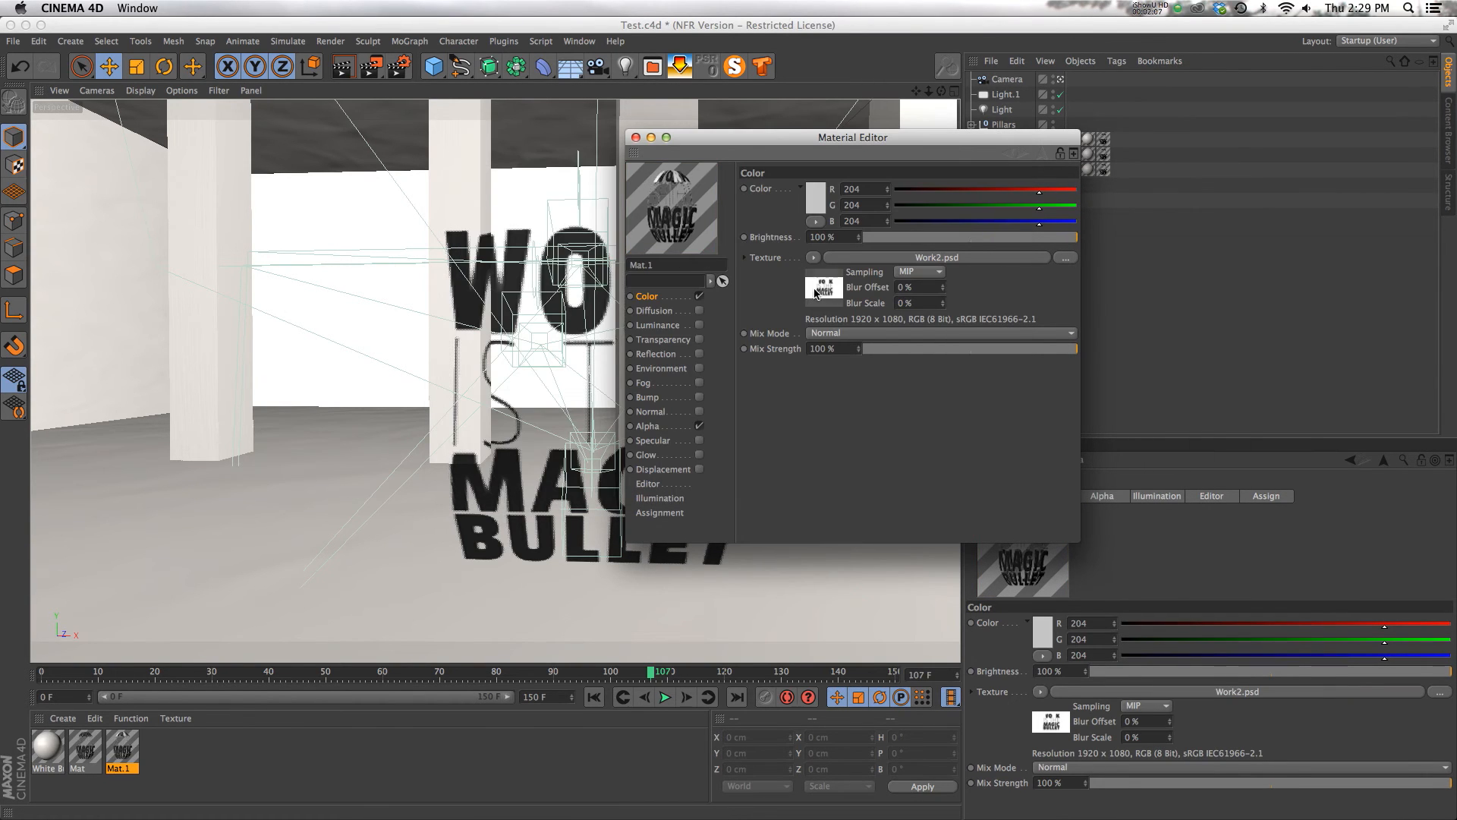
pyautogui.click(662, 425)
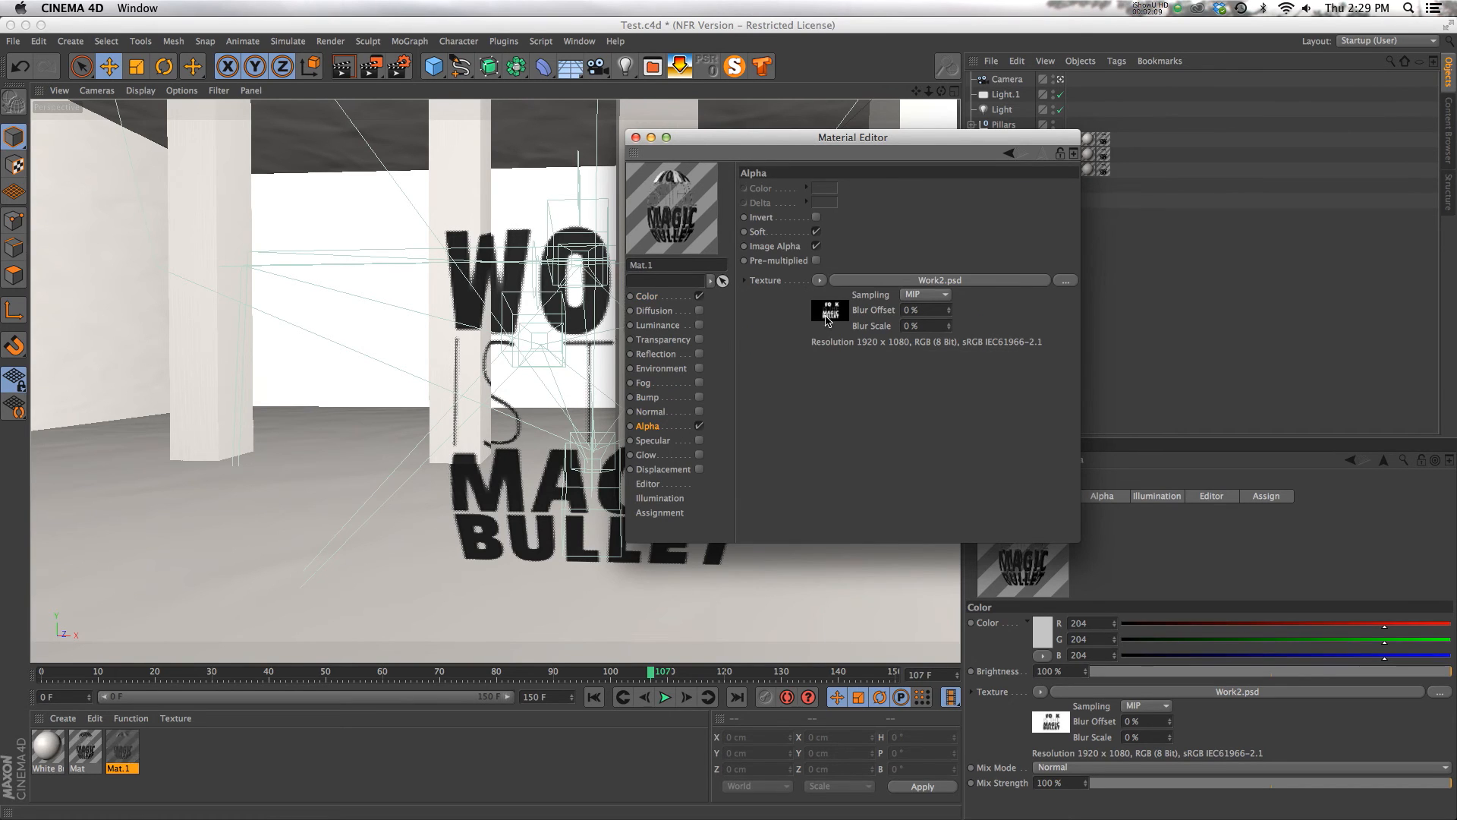
pyautogui.click(636, 138)
# Assign the Work2.psd material to the texture tag on Cube.3 and scrub between frames 28 and 118 to check the illusion
pyautogui.moveTo(130, 741); pyautogui.dragTo(1107, 171)
pyautogui.moveTo(514, 672); pyautogui.dragTo(200, 673)
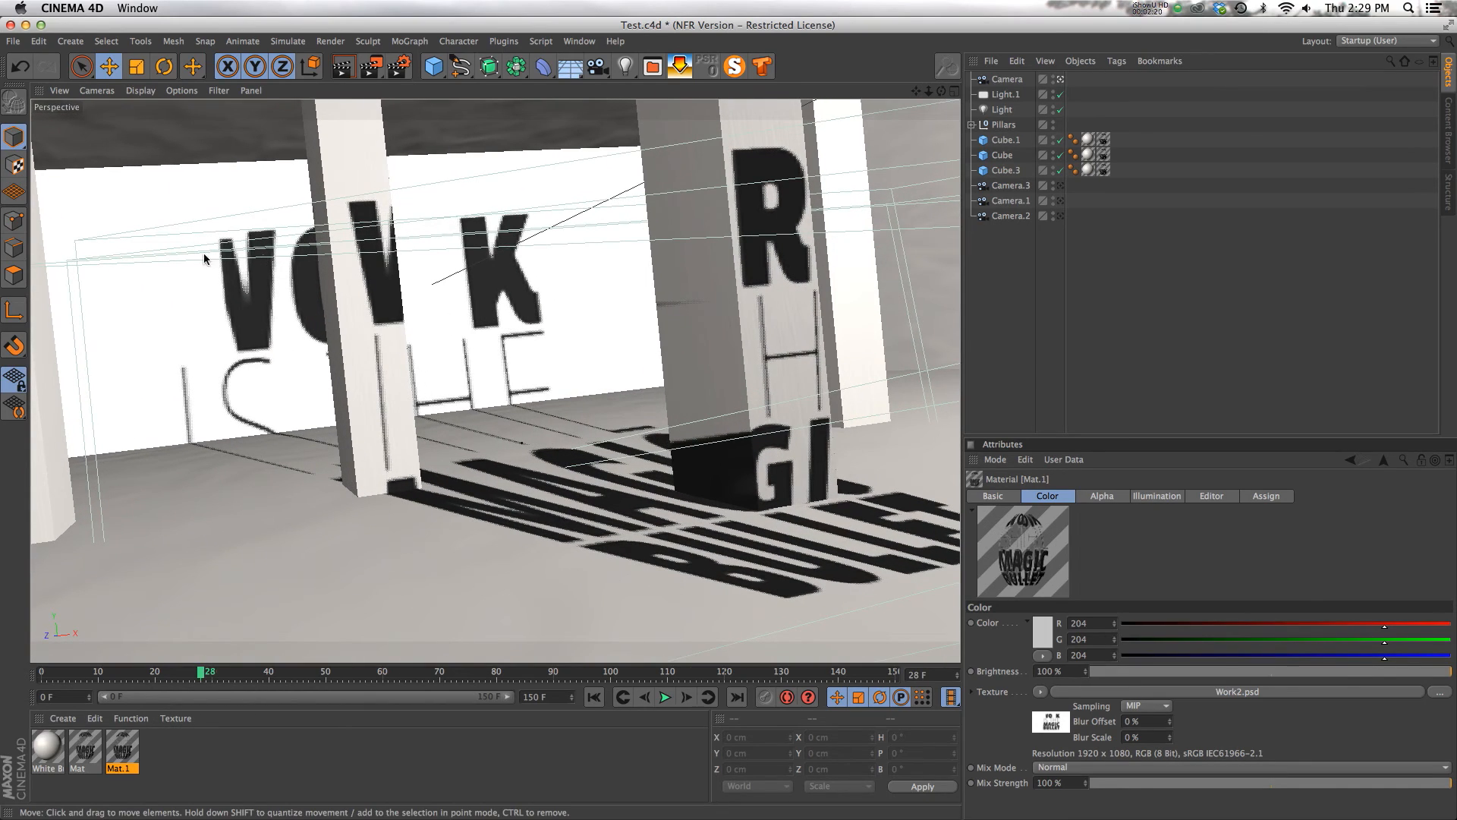
pyautogui.moveTo(201, 672); pyautogui.dragTo(590, 672)
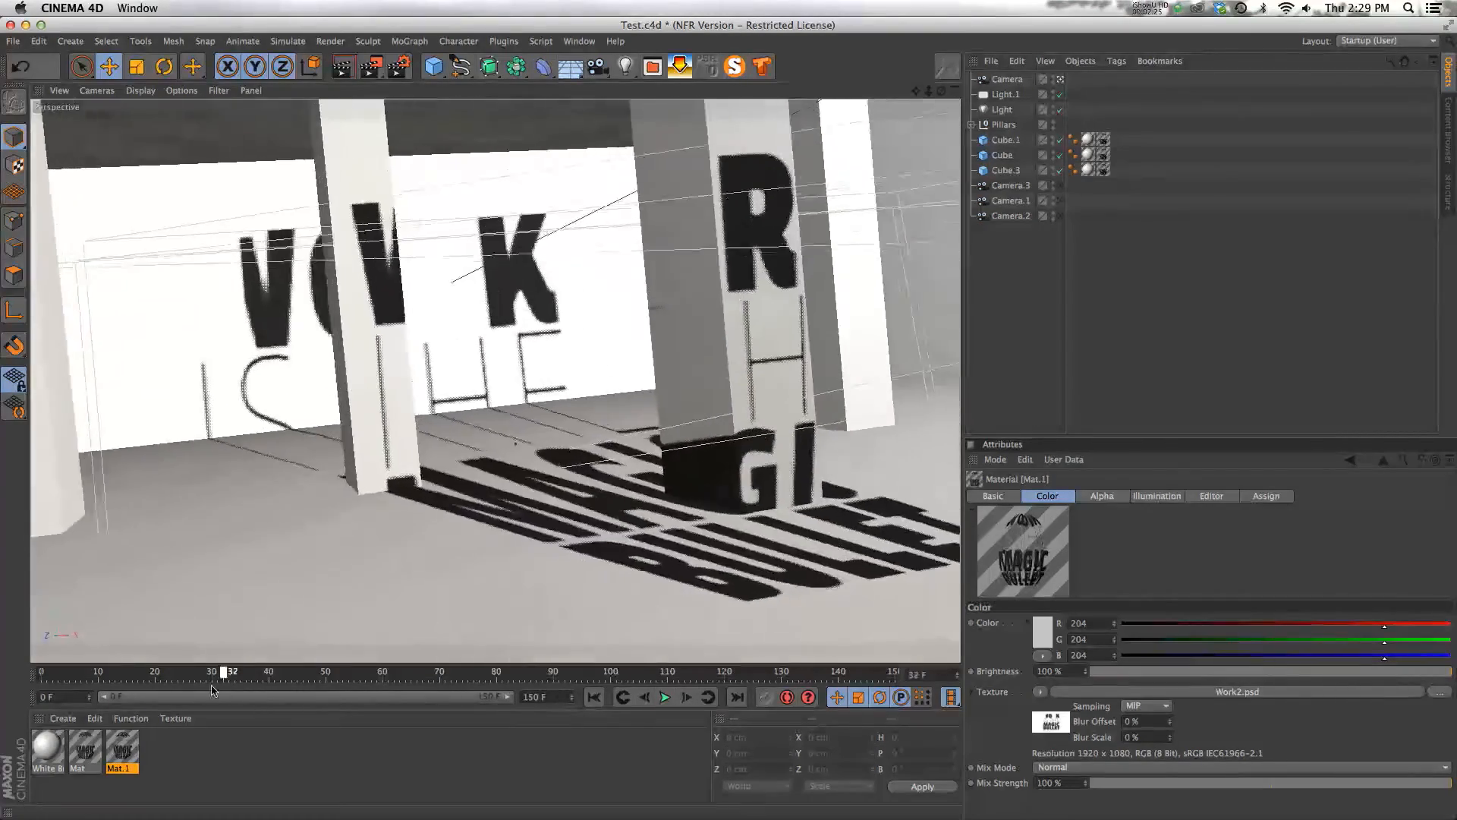
pyautogui.moveTo(222, 673); pyautogui.dragTo(708, 673)
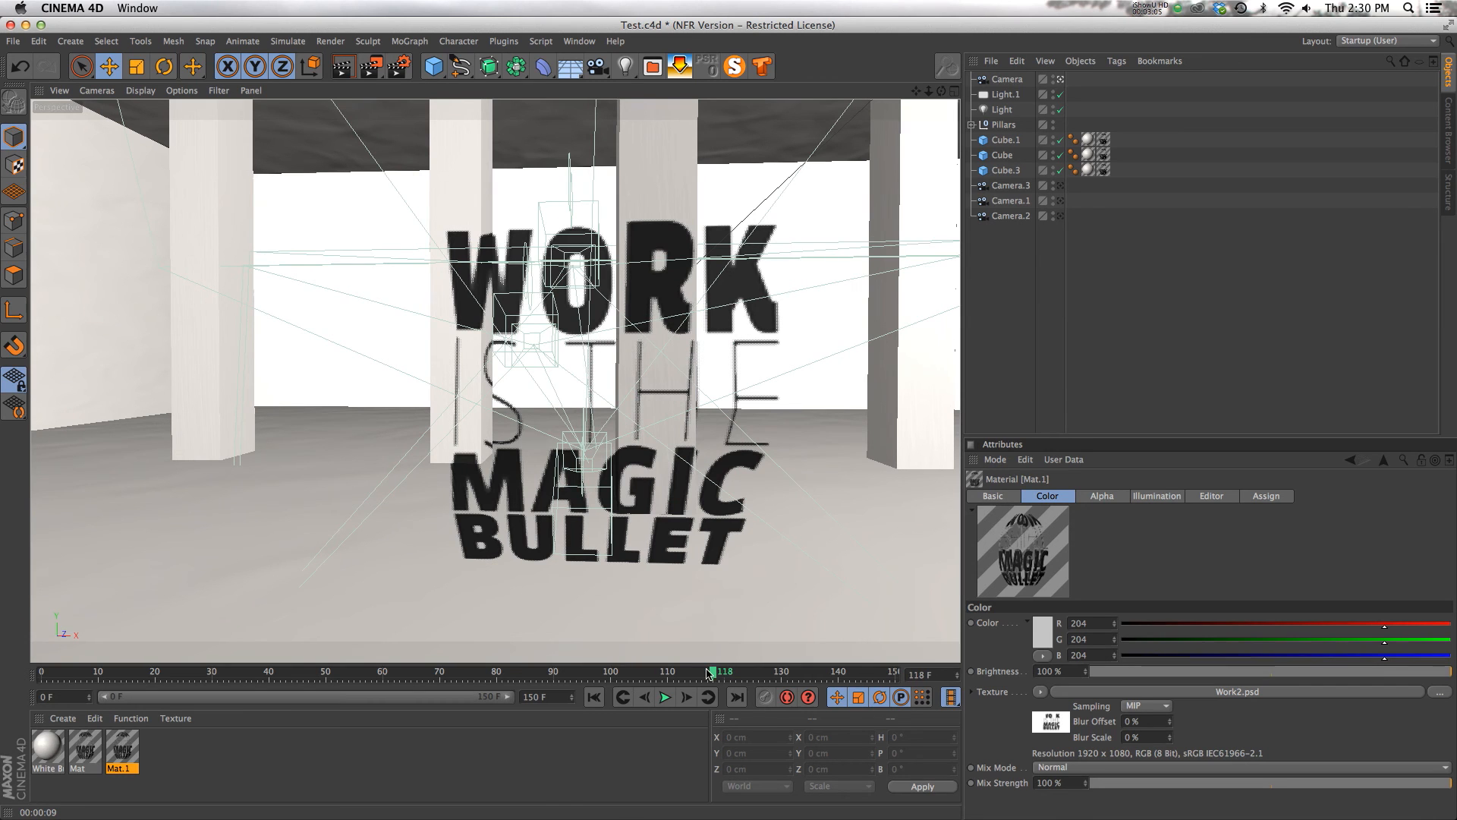